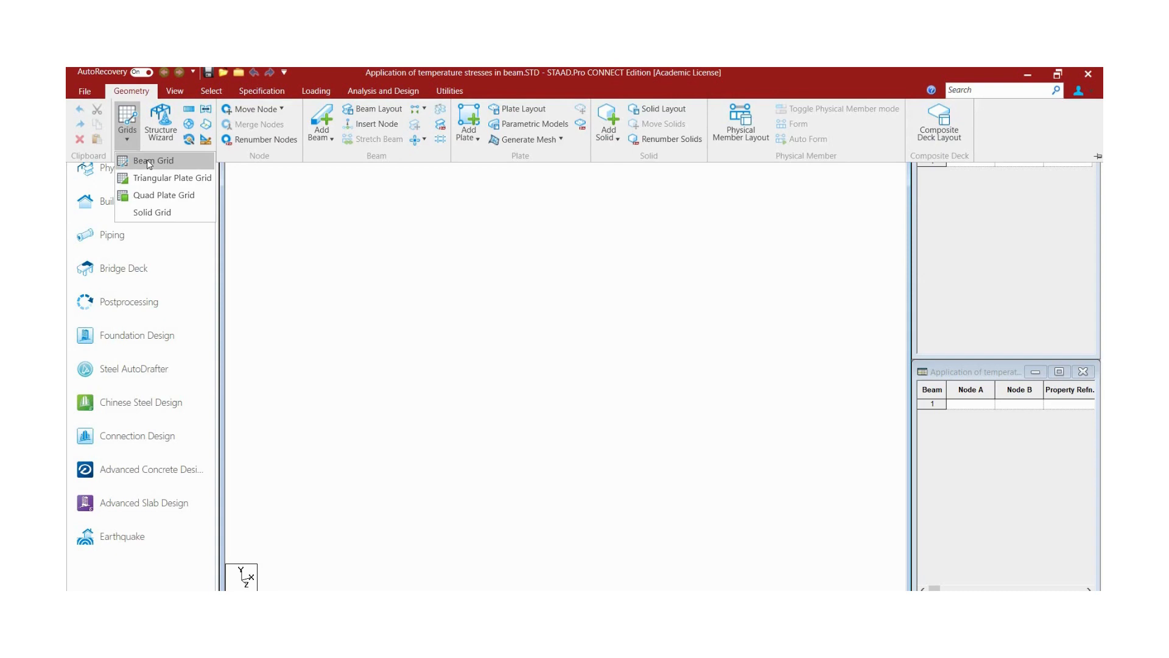
Draw a 5 m horizontal beam from the origin along X on the default beam grid, using the front view
click(148, 161)
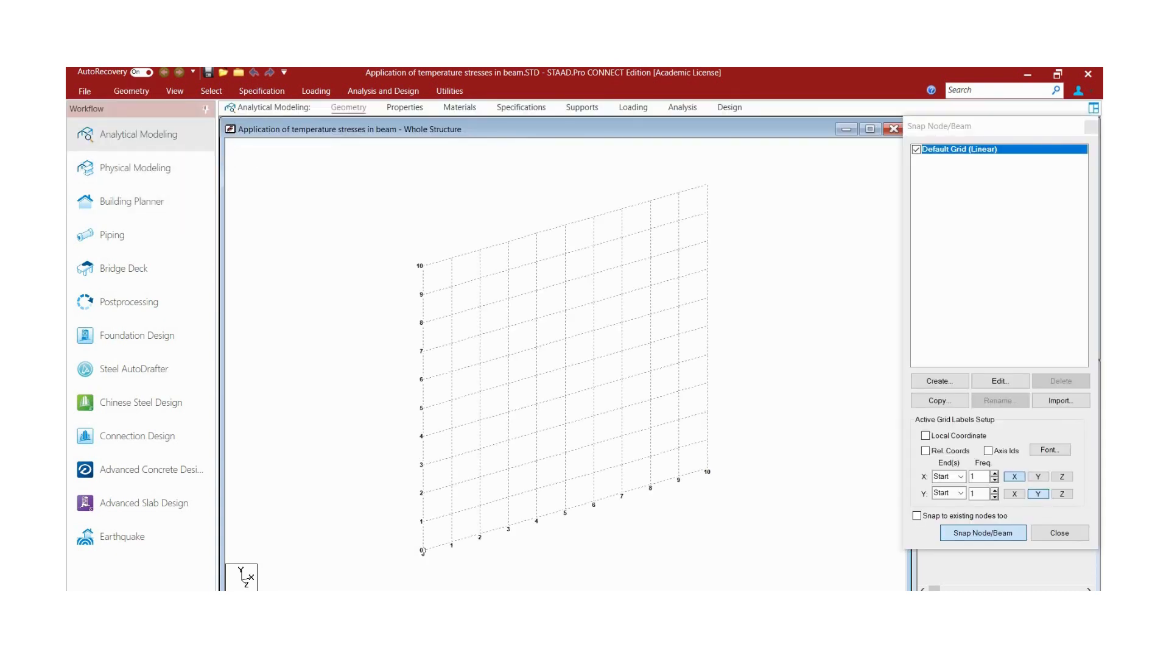
click(174, 91)
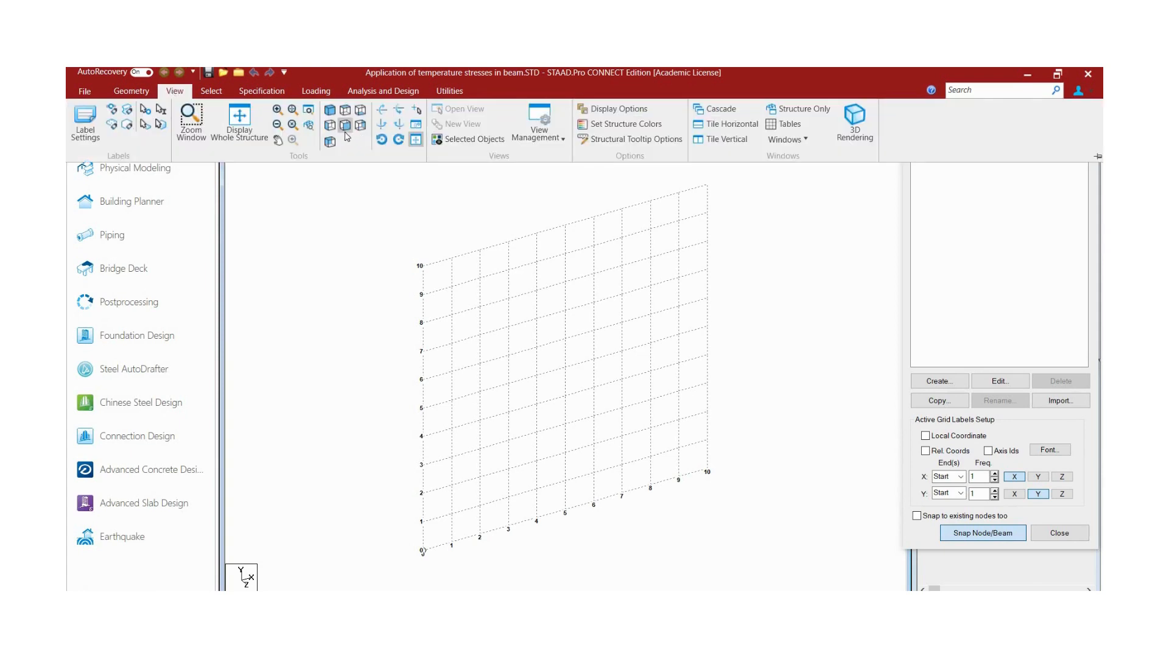
click(344, 129)
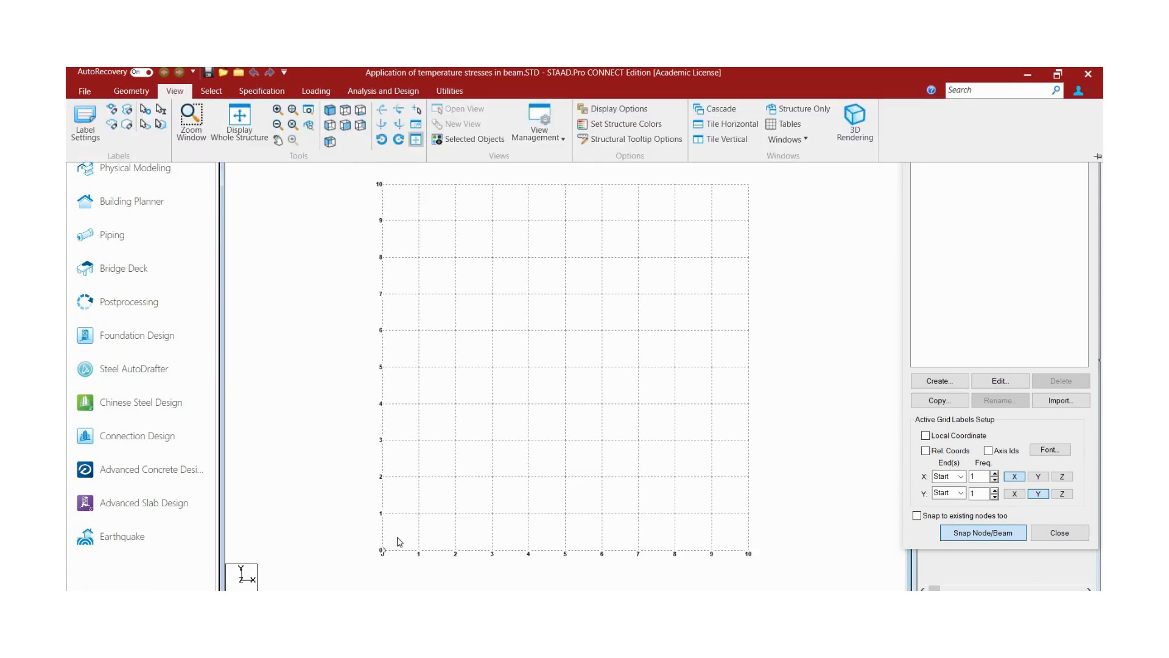
click(383, 549)
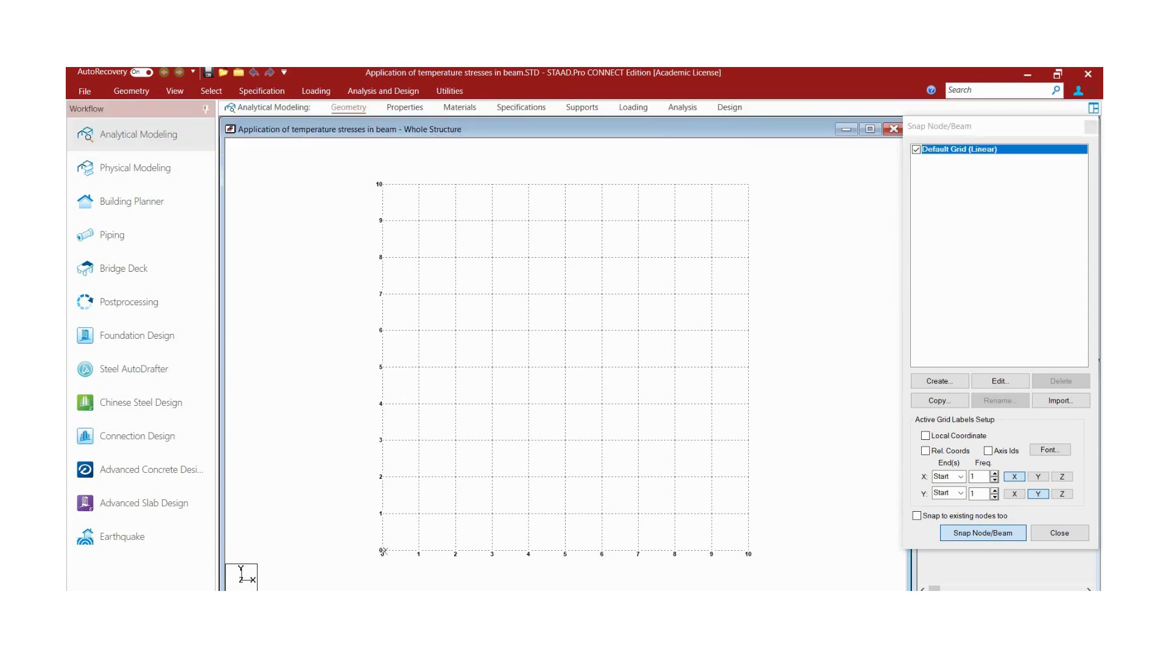
click(383, 550)
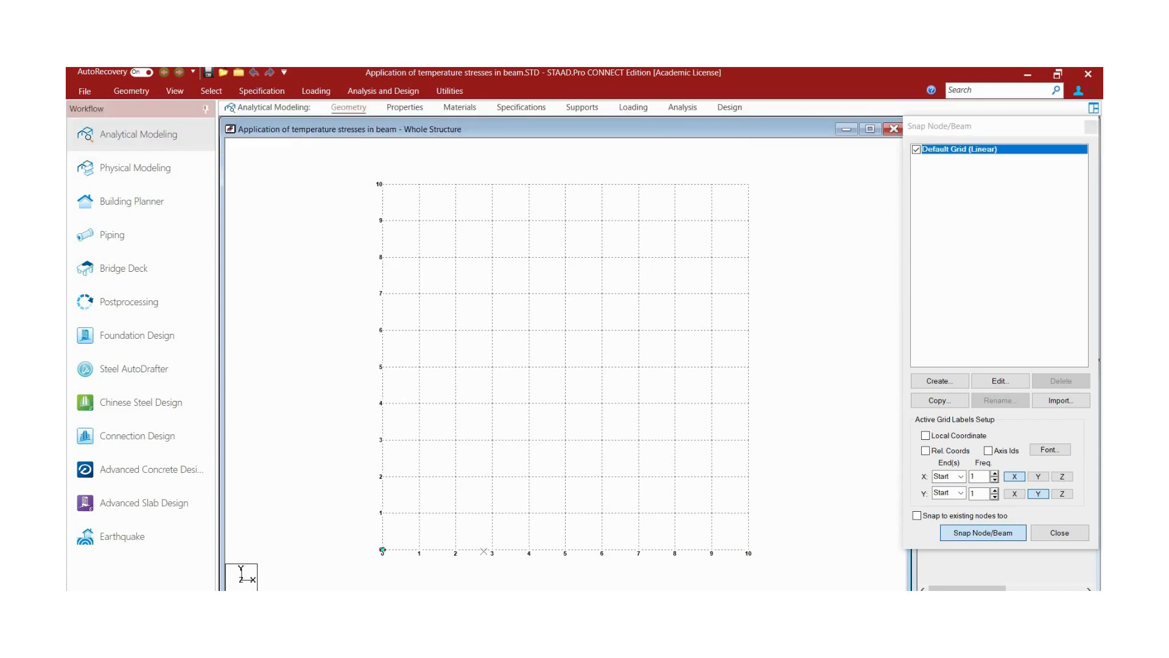
click(566, 543)
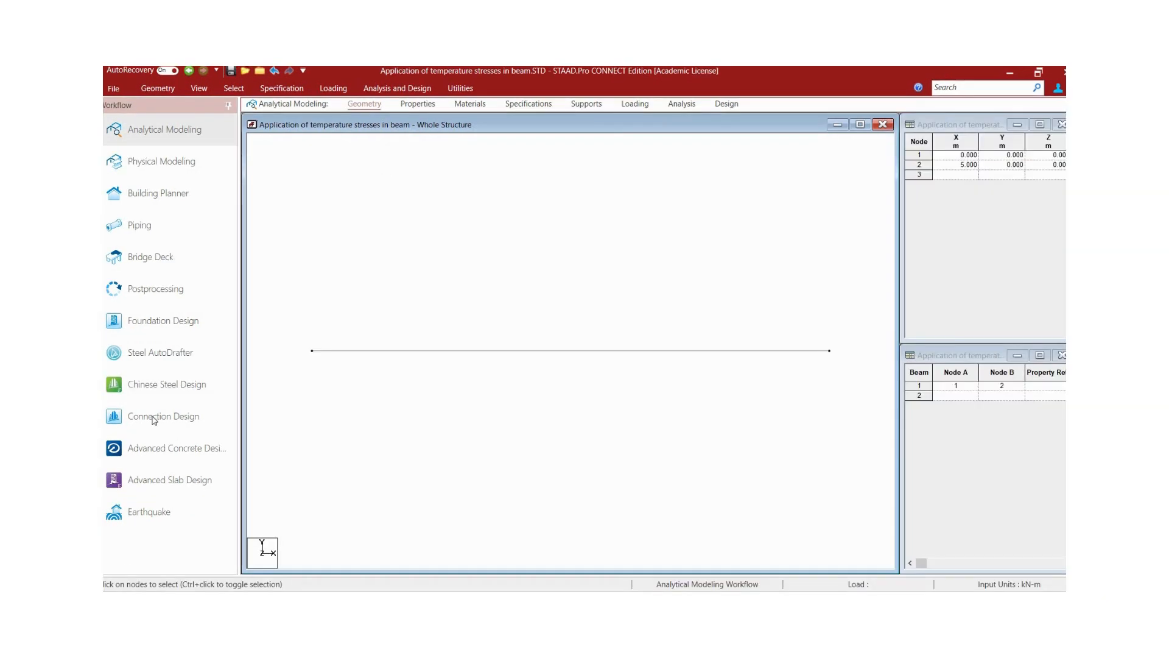
Define a rectangular concrete section with YD 0.3 m and ZD 0.3 m
click(418, 105)
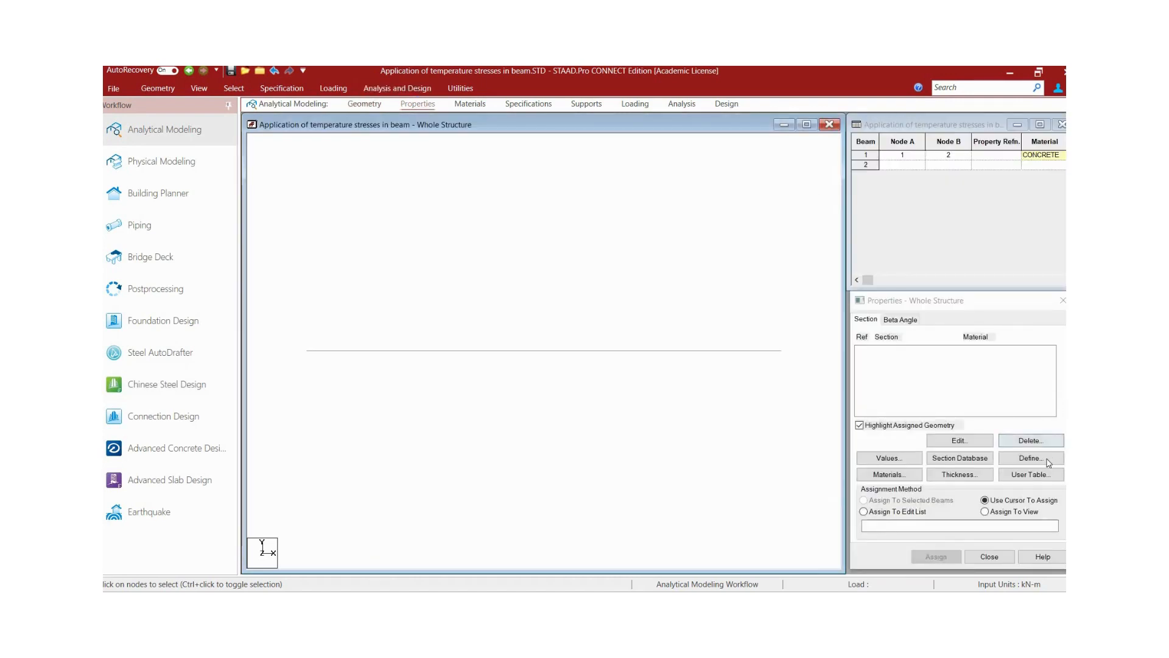
click(1049, 459)
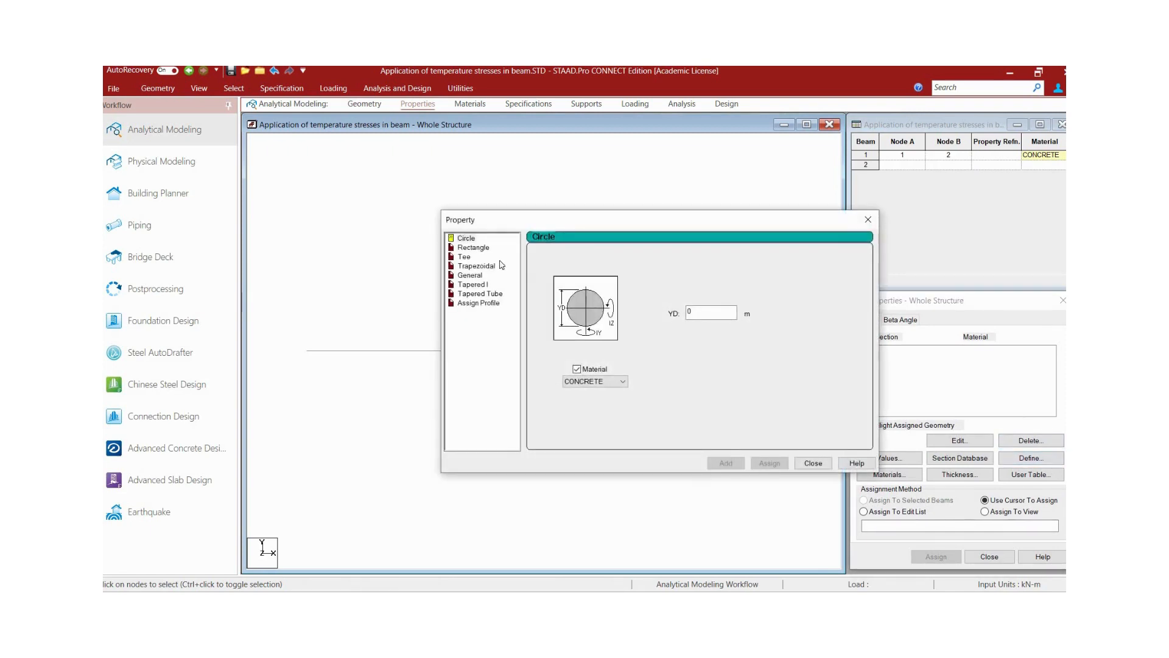
click(475, 247)
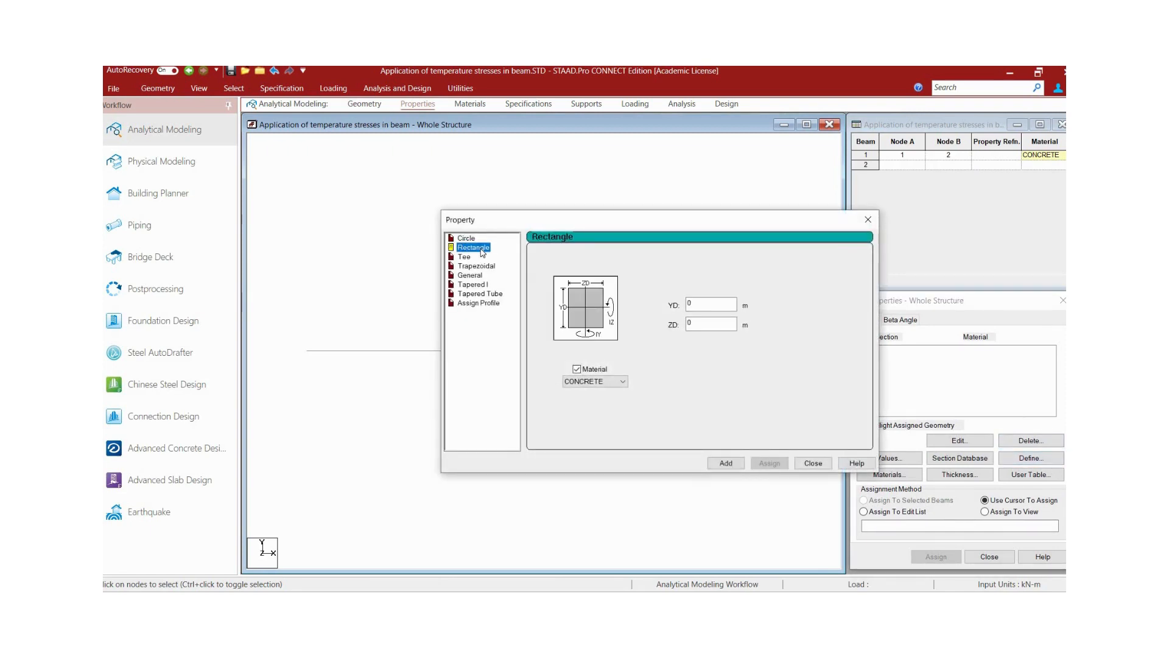
click(709, 304)
text(.3)
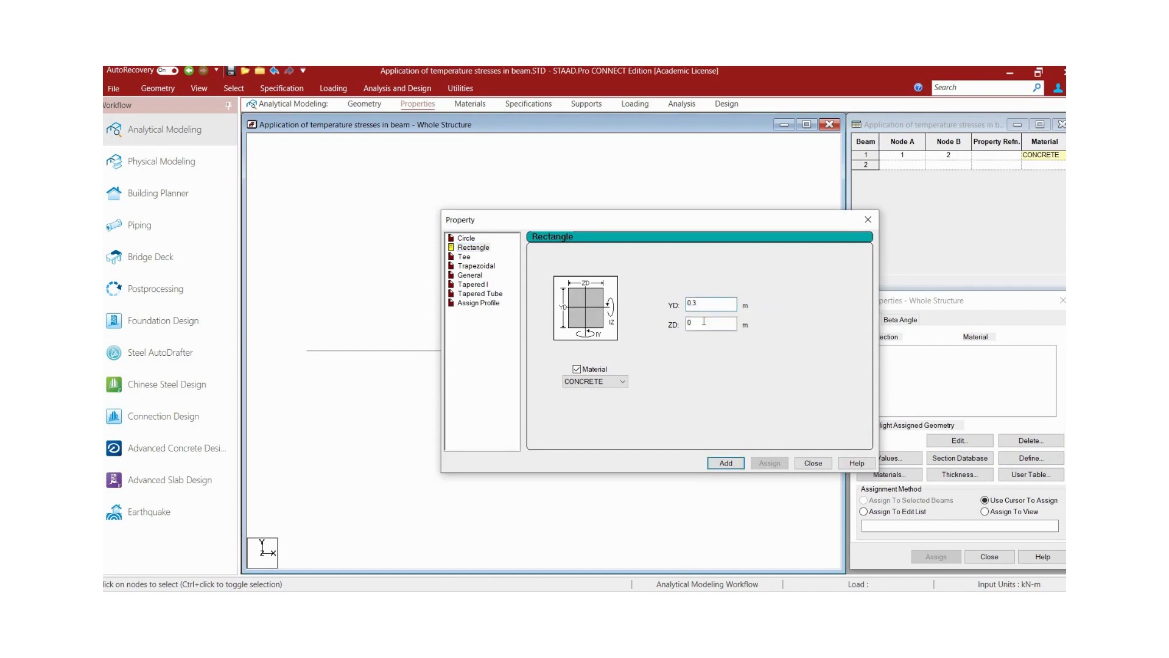
click(704, 323)
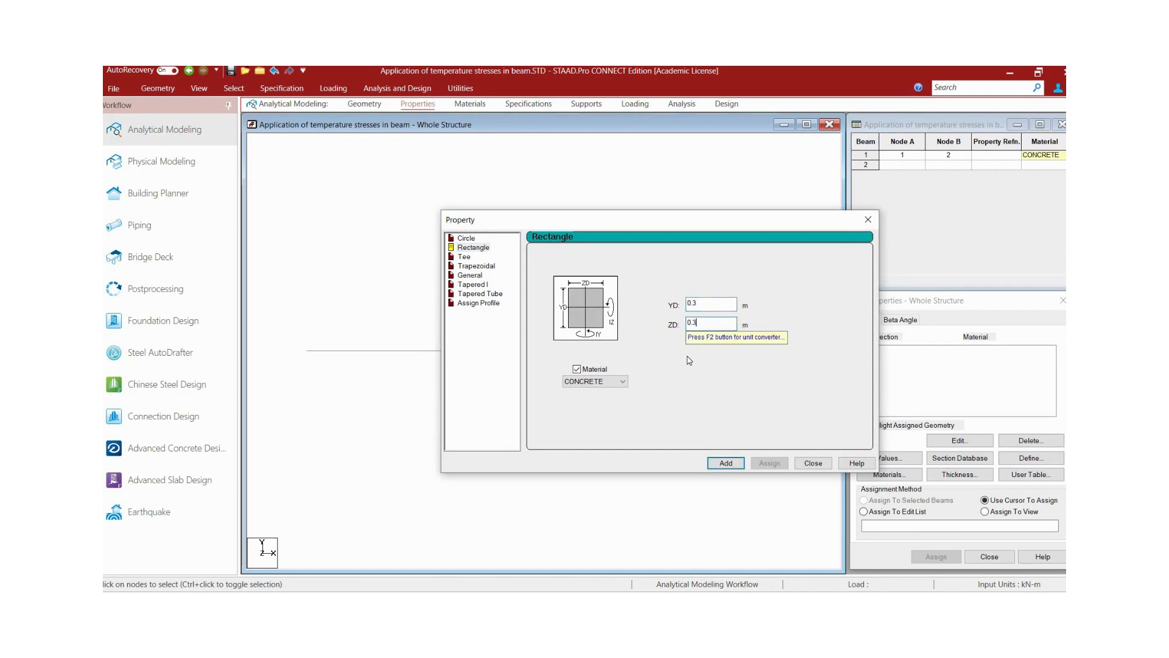
click(725, 463)
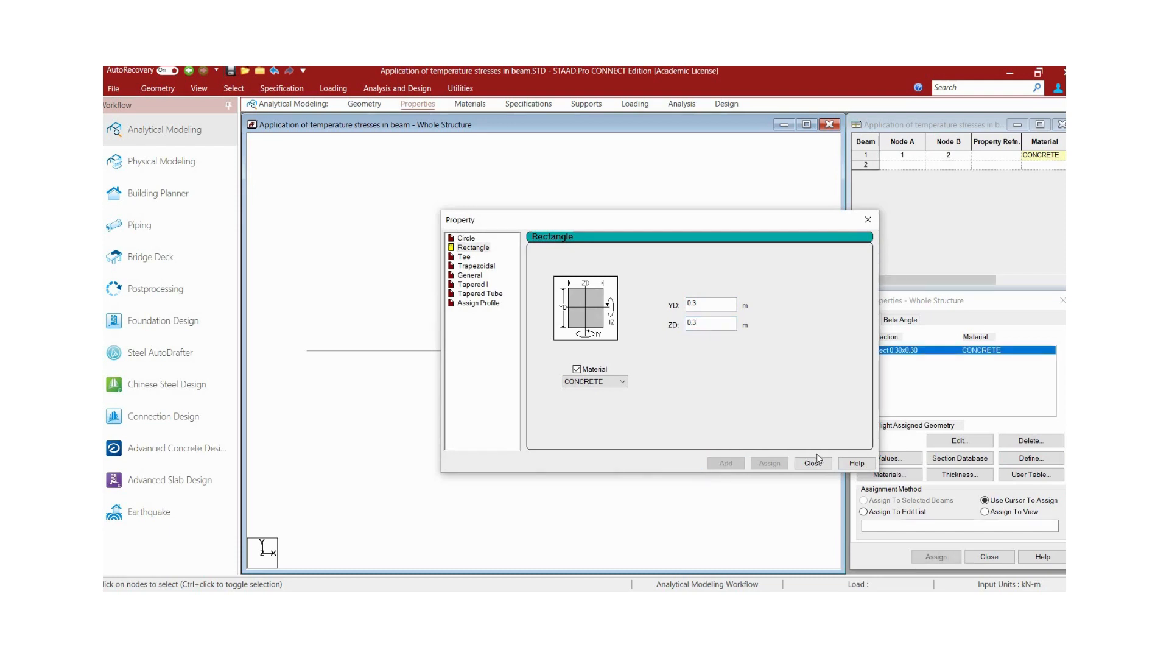
click(814, 463)
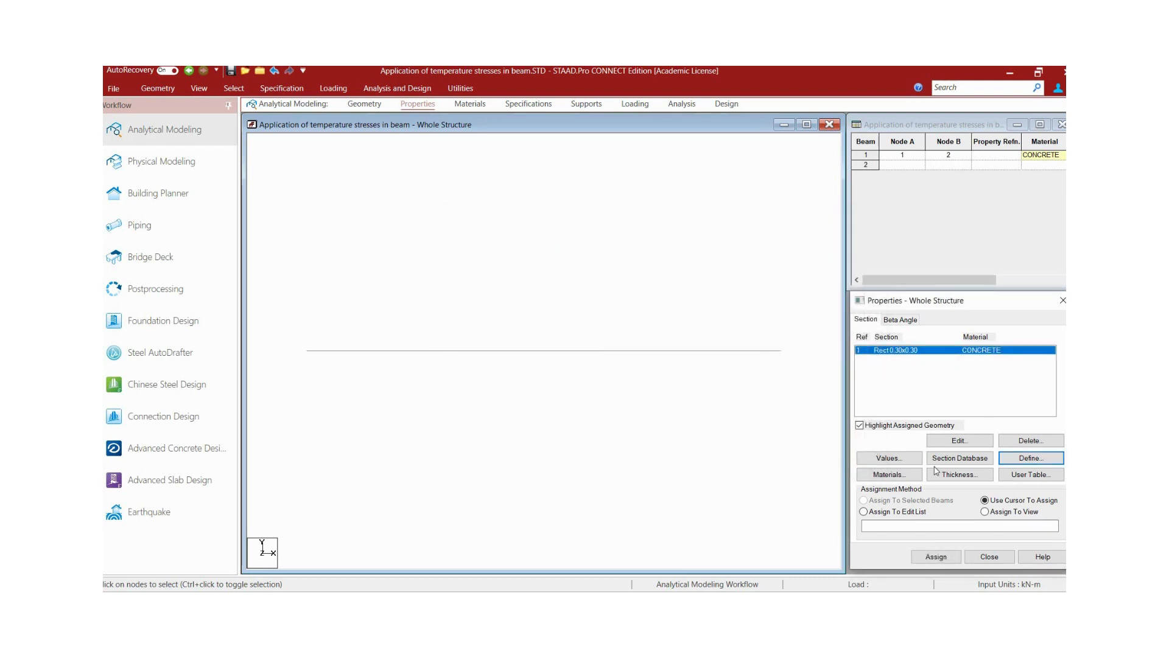
Assign the 0.30x0.30 rectangular section to the beam using the Assign To View method
click(985, 512)
click(937, 557)
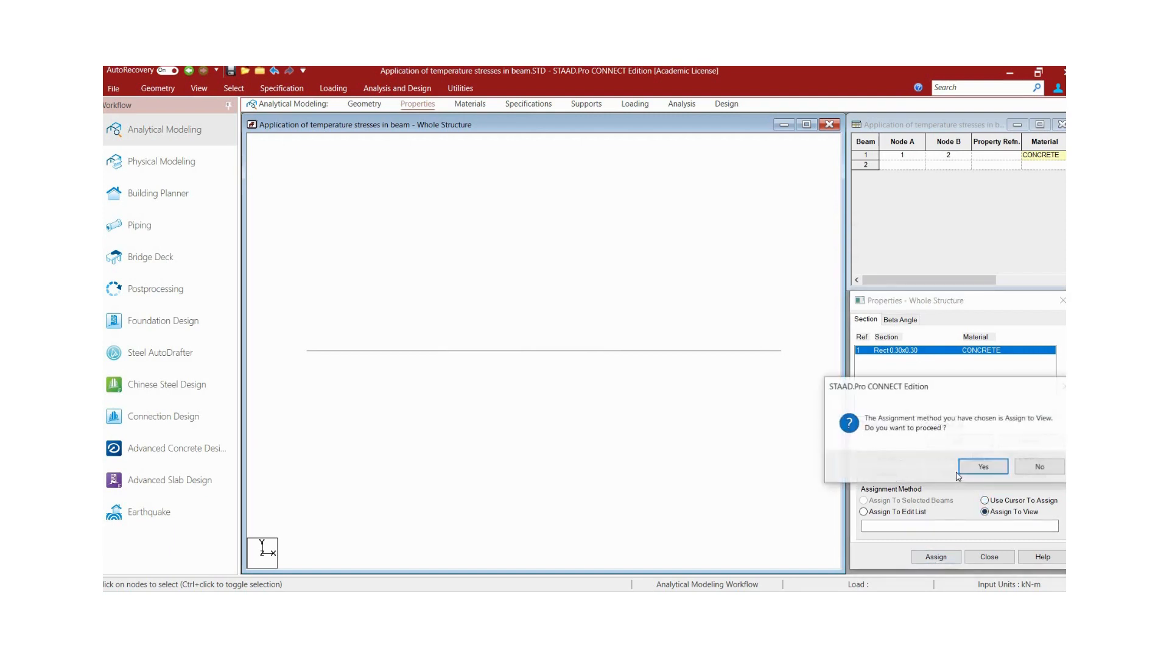
click(982, 466)
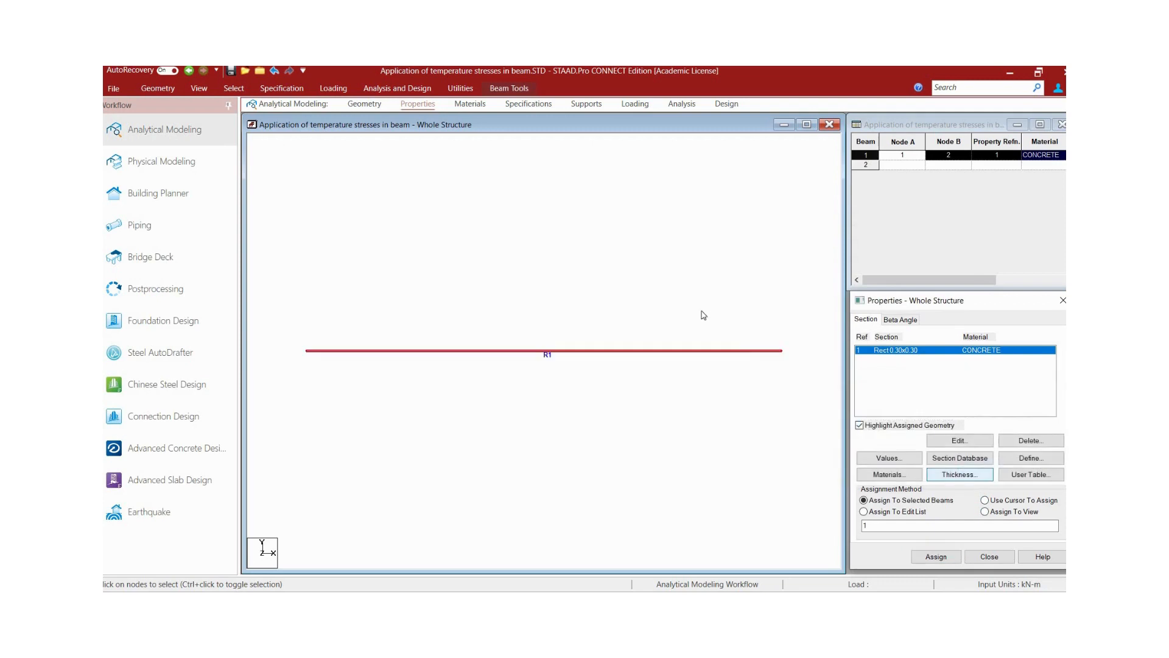
Create a fixed support definition for the structure
click(587, 104)
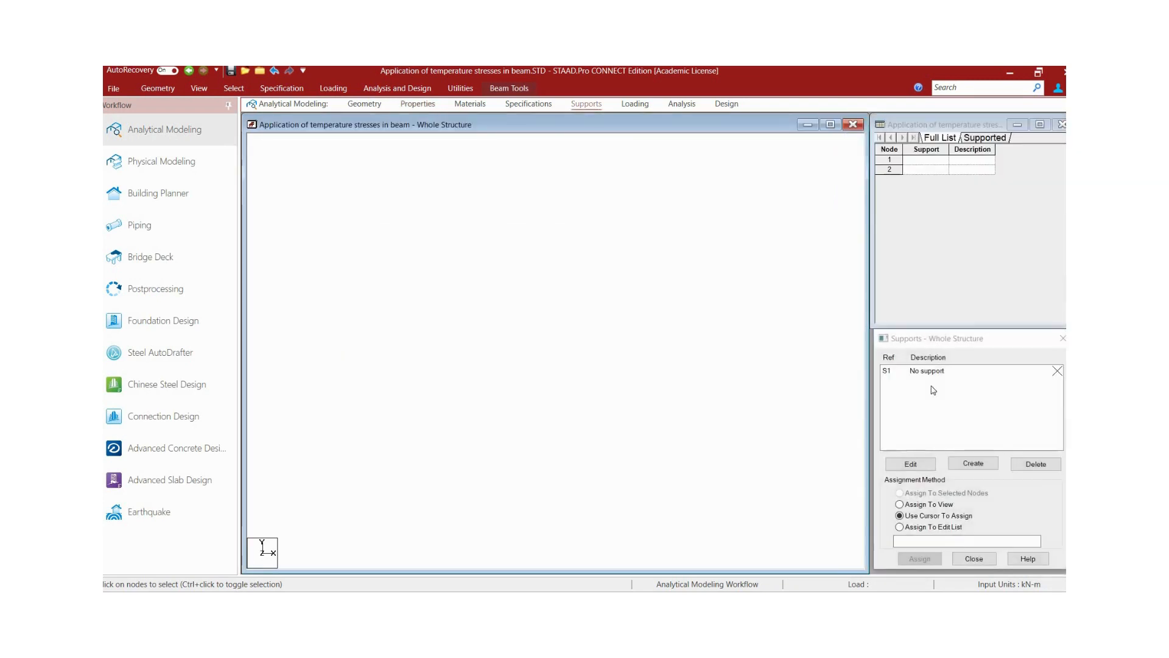
click(985, 463)
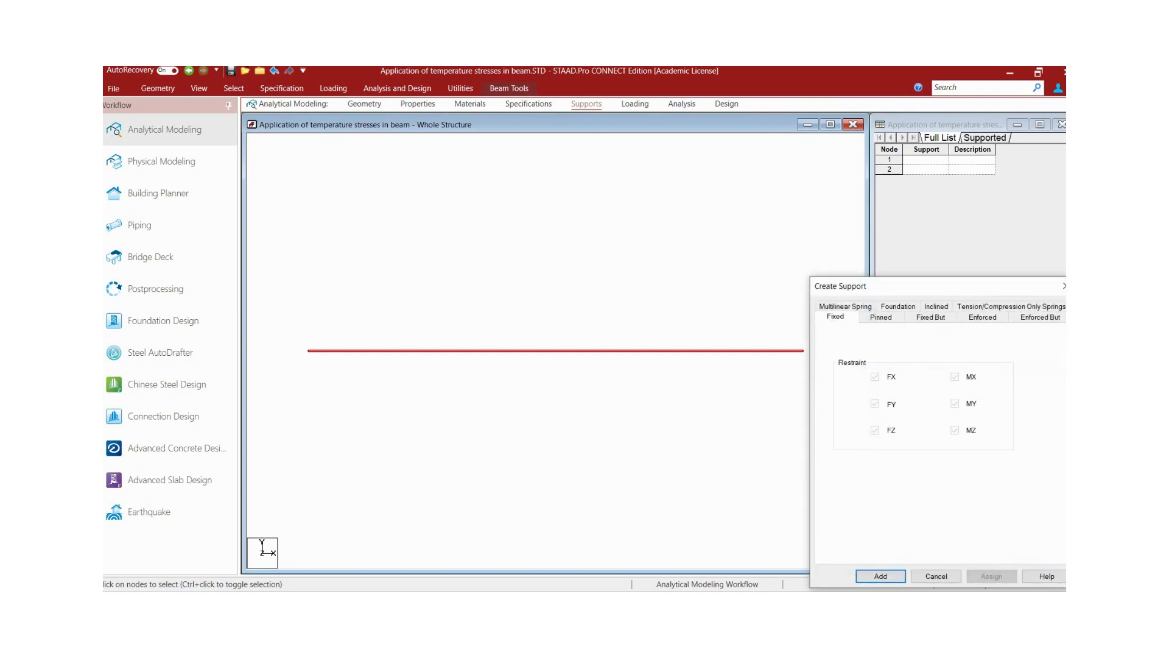
click(877, 575)
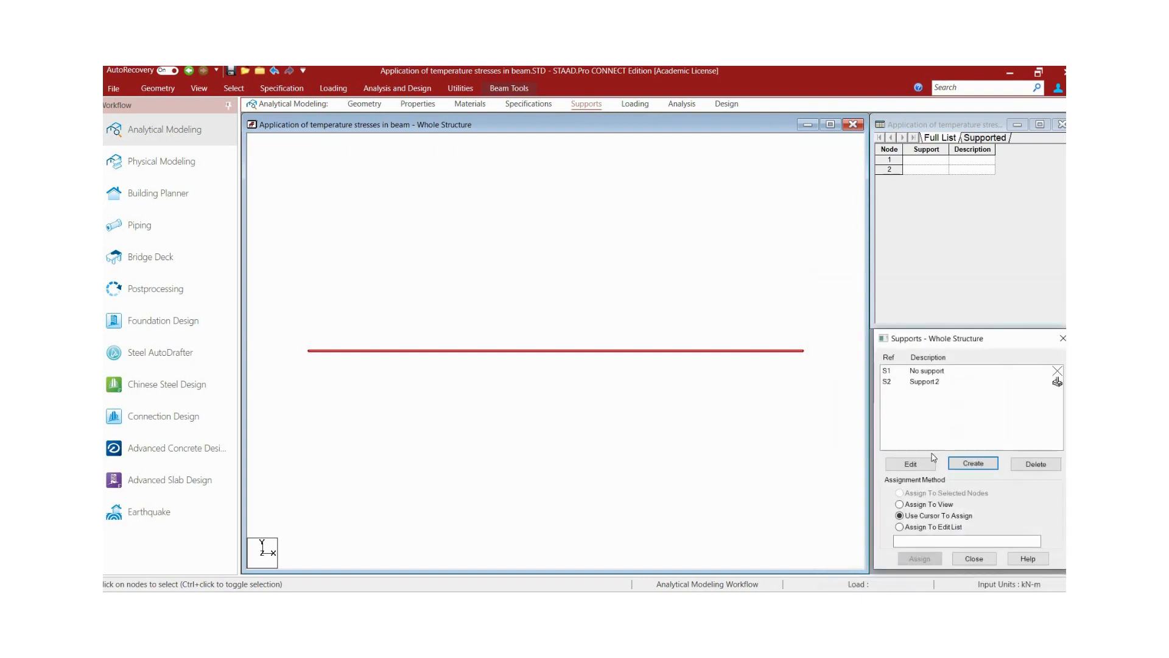
Assign the fixed support to both end nodes of the beam using the cursor
click(930, 384)
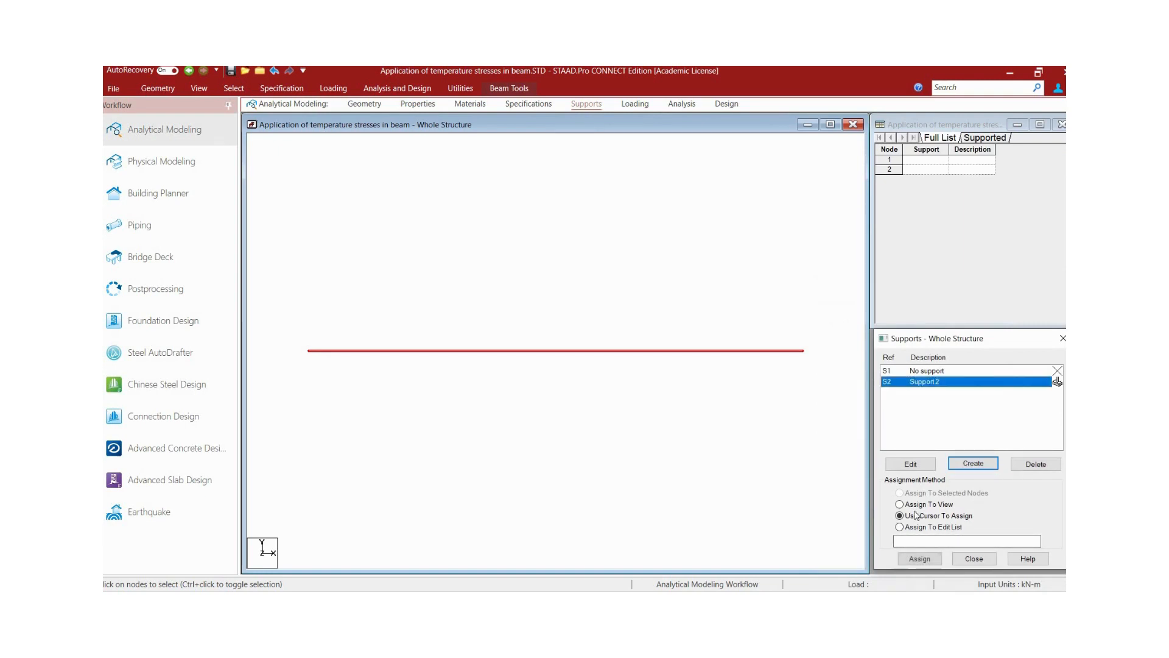
click(917, 558)
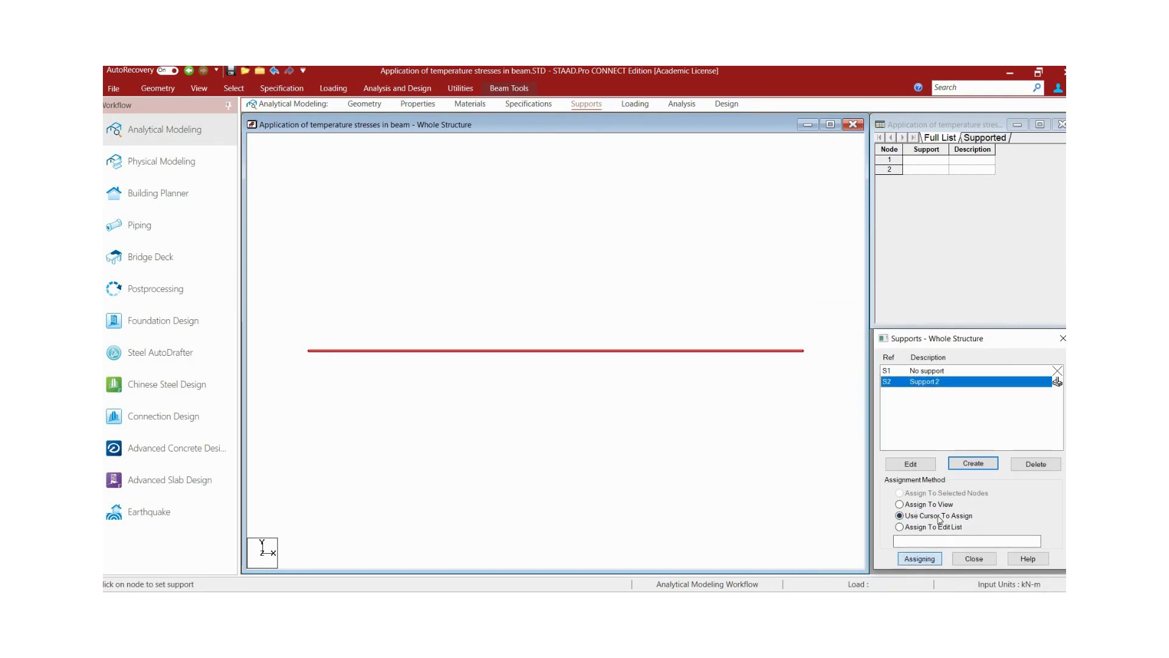
click(803, 356)
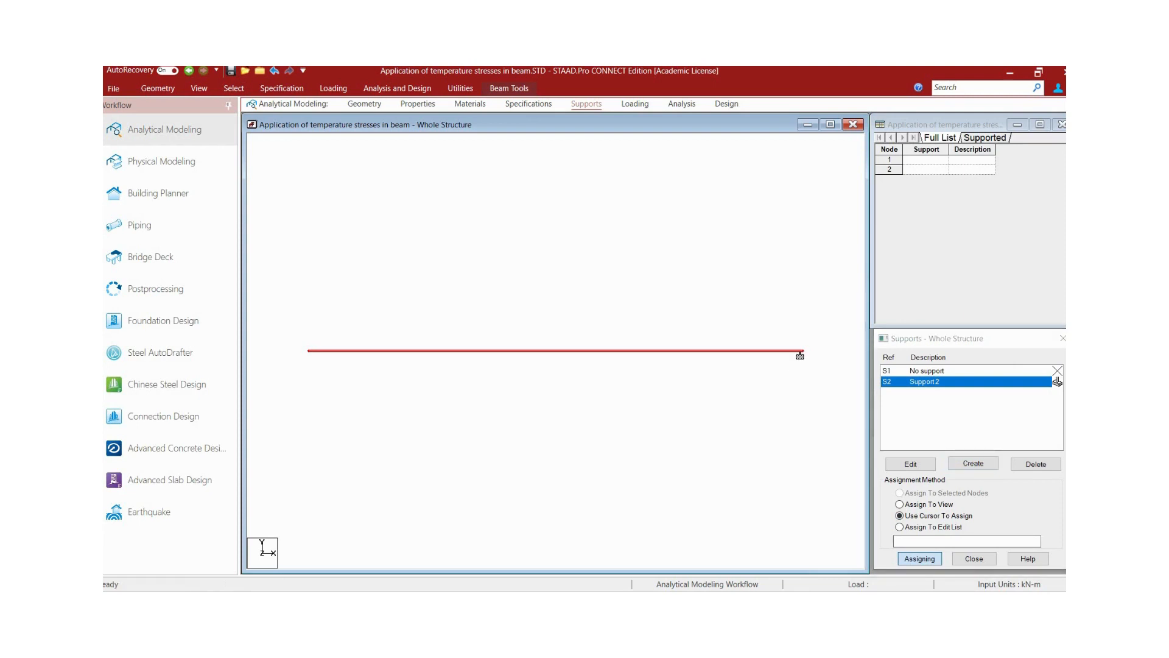
click(310, 353)
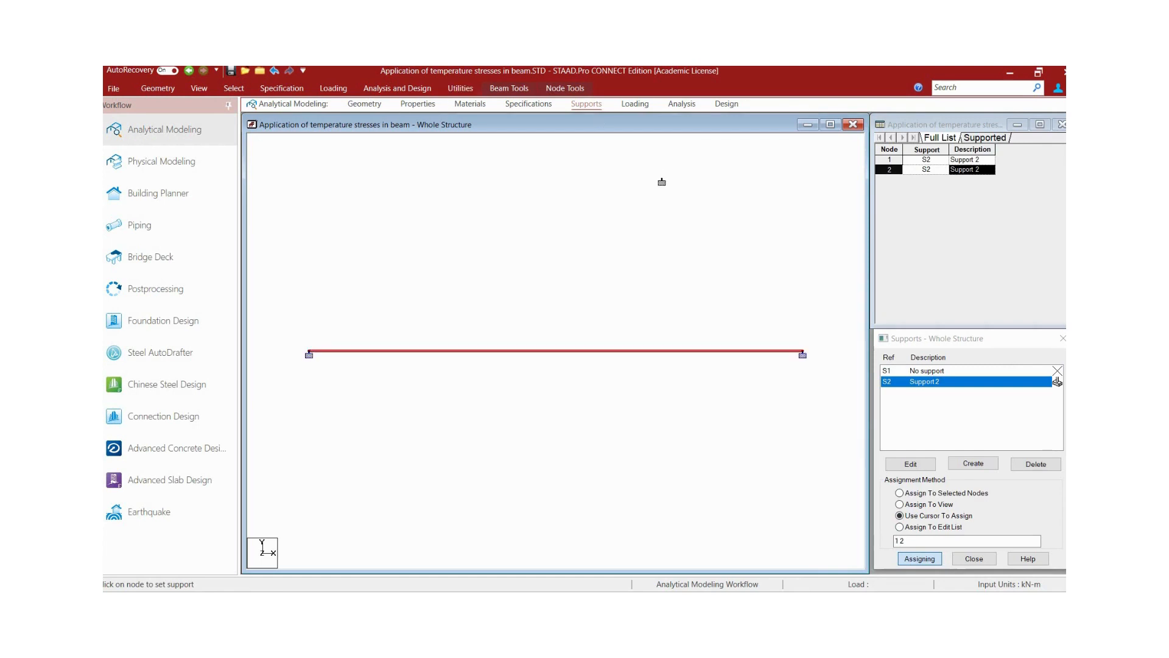
key(Escape)
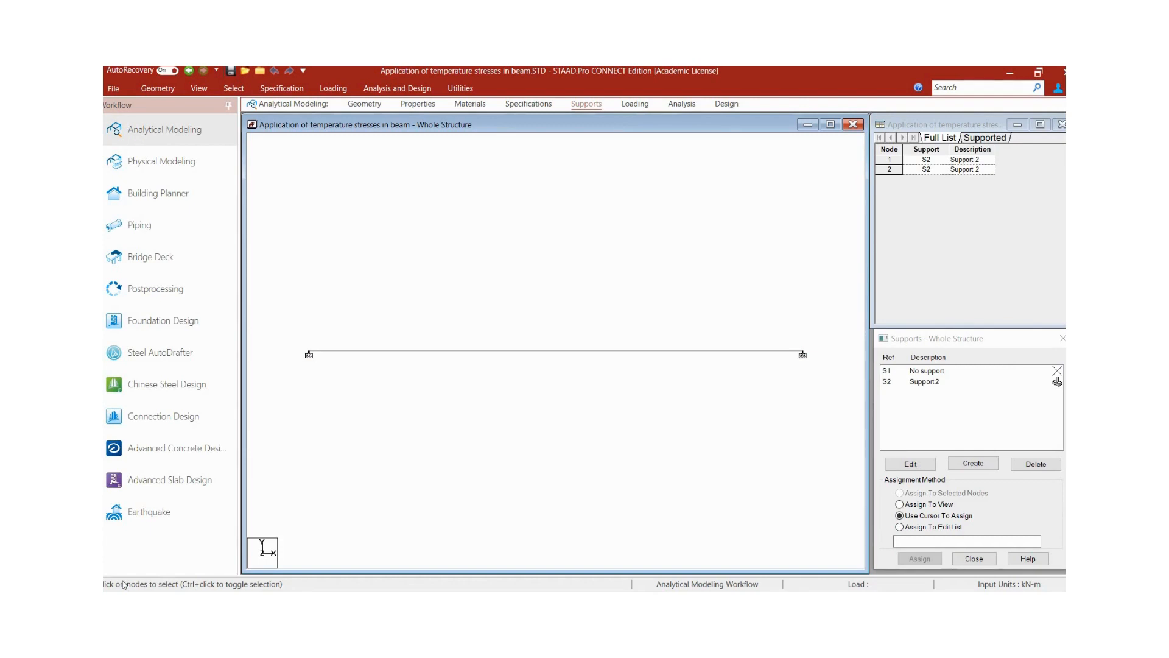
Add primary load case 1 with loading type Dead and the title "dl"
click(636, 105)
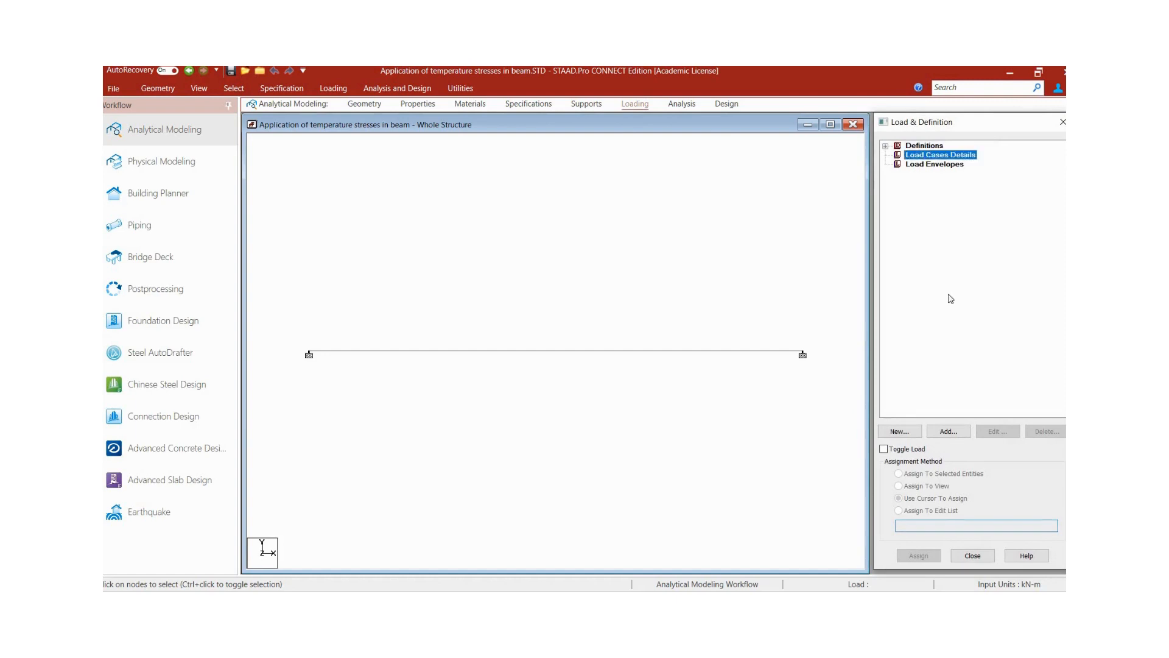
click(948, 432)
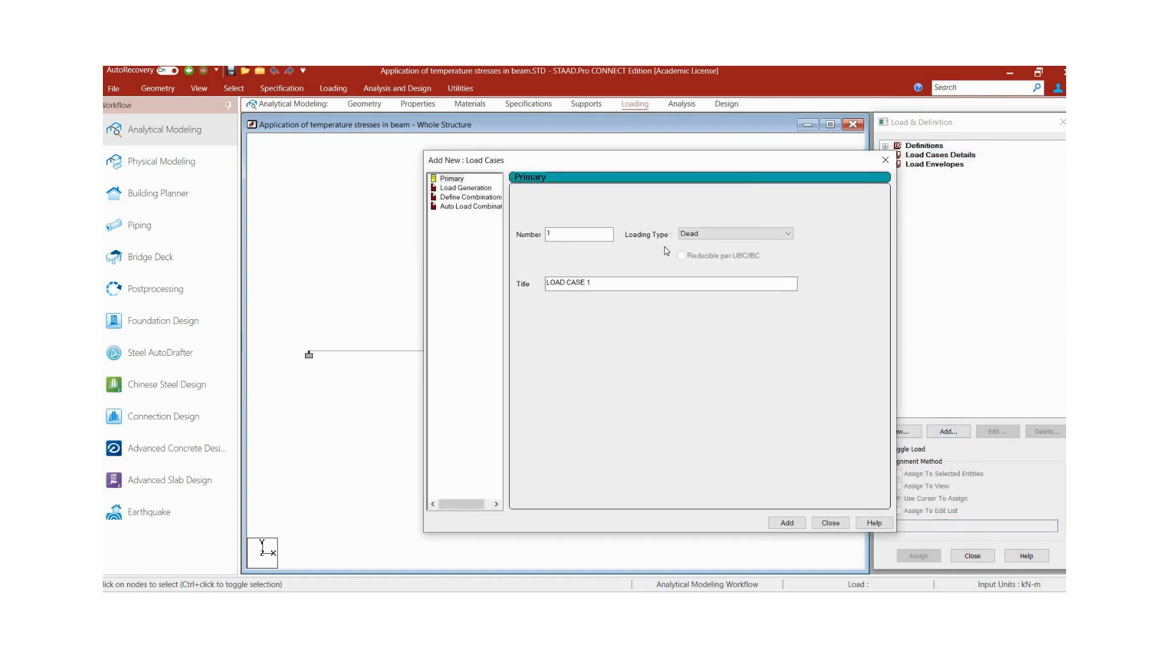
click(592, 290)
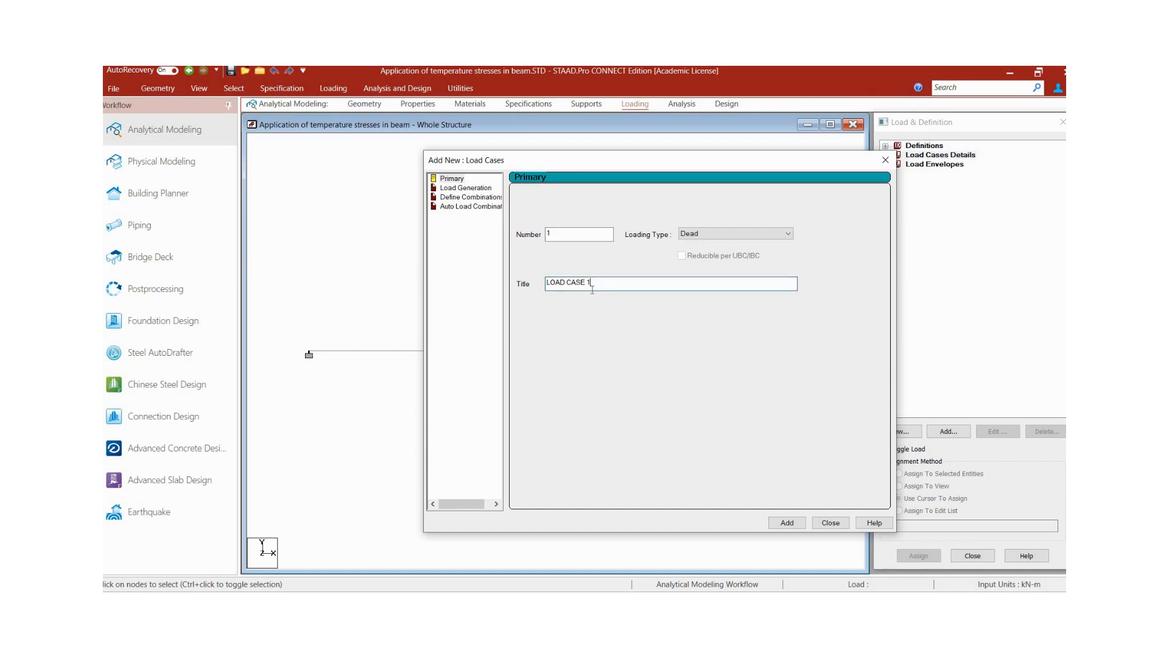
key(BackSpace)
key(BackSpace)
key(BackSpace)
key(BackSpace)
key(BackSpace)
key(BackSpace)
key(BackSpace)
key(BackSpace)
key(BackSpace)
key(BackSpace)
key(BackSpace)
click(783, 523)
click(830, 523)
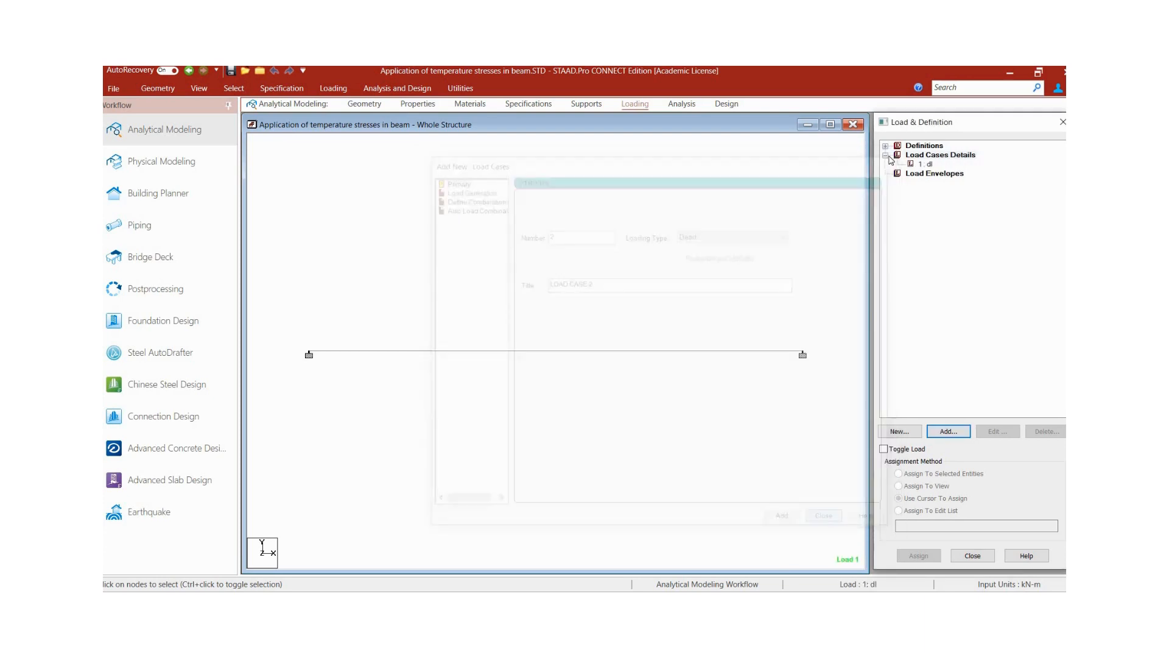
Add a temperature load to load case dl with a temperature change of 10 for axial elongation
click(926, 164)
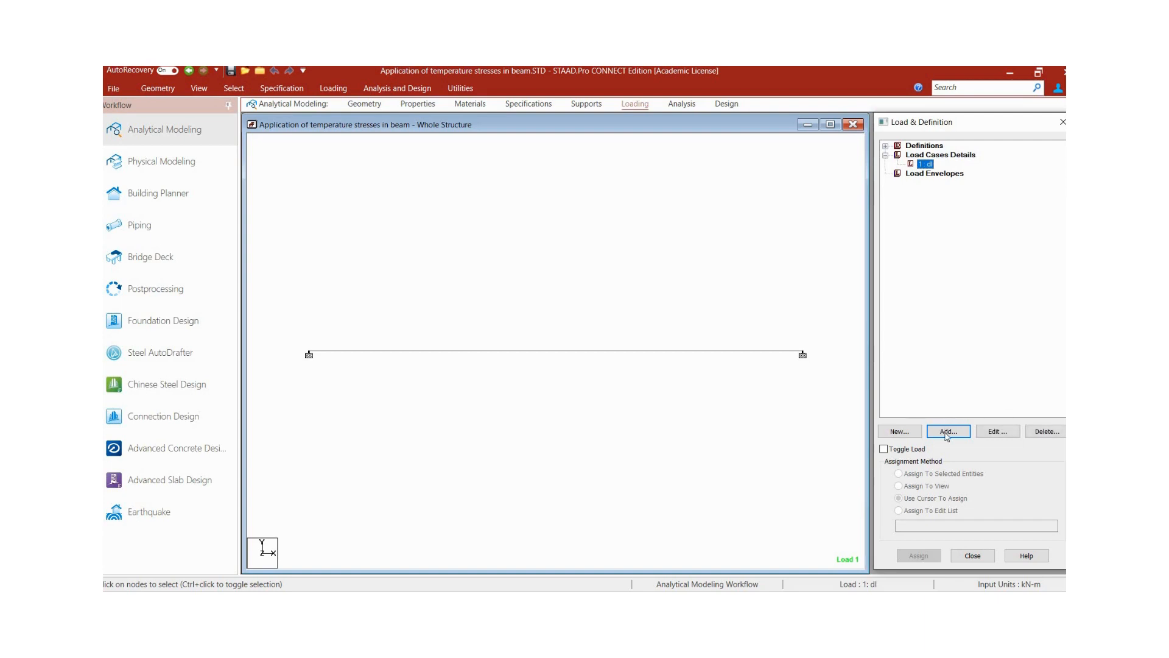
click(947, 432)
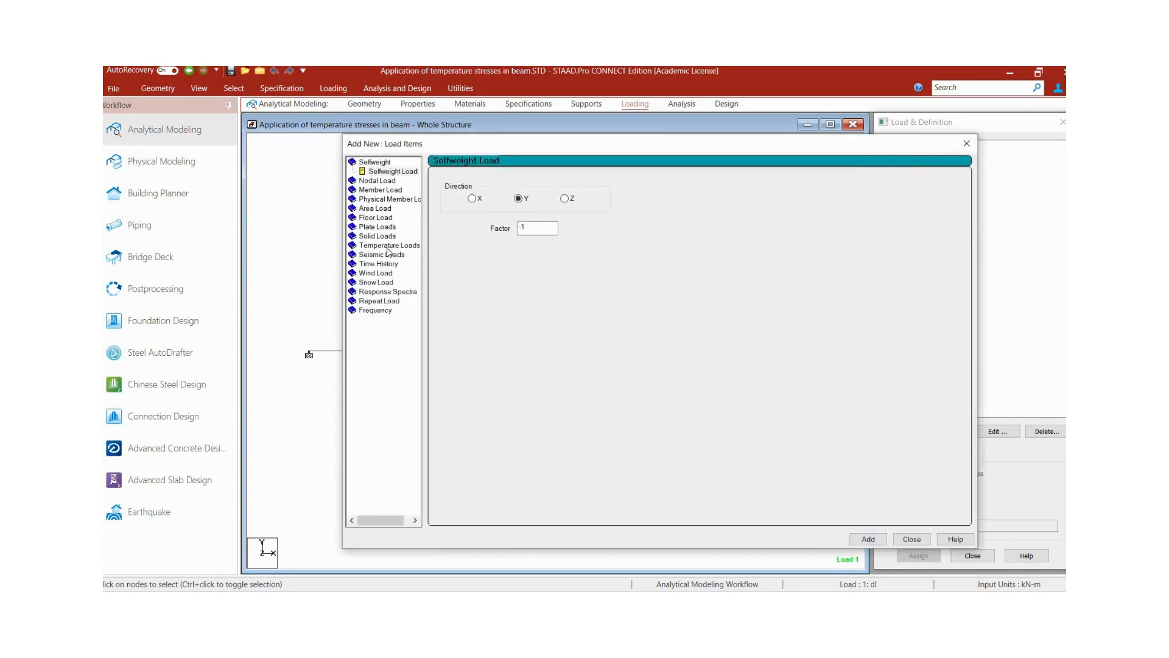
click(388, 246)
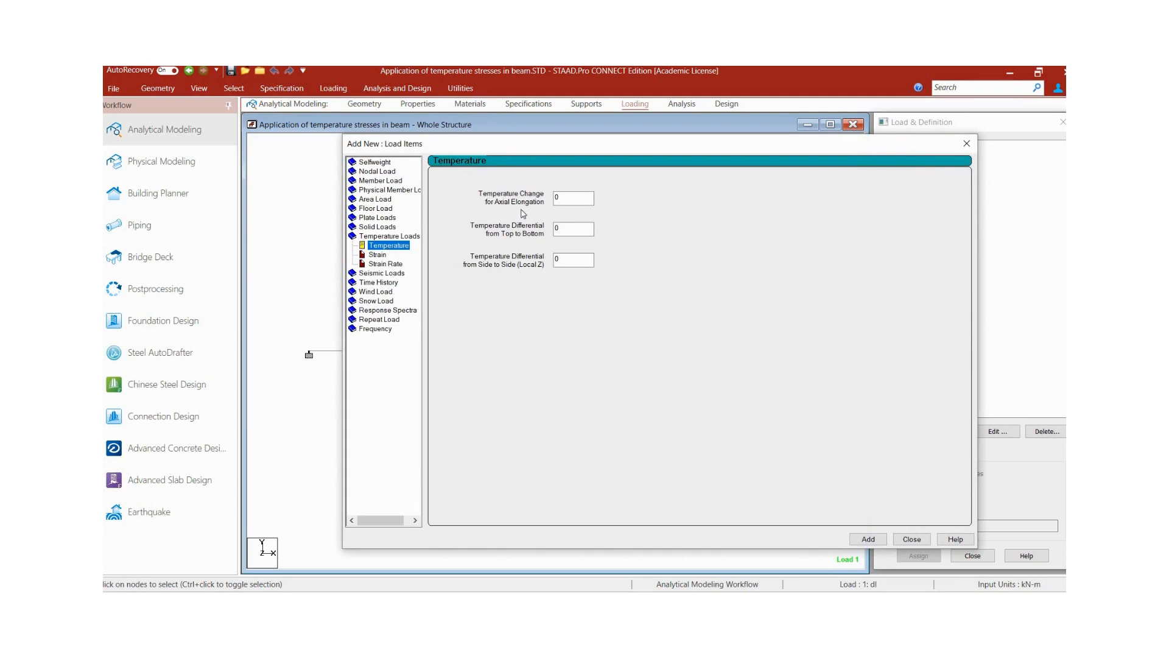
click(569, 198)
text(10)
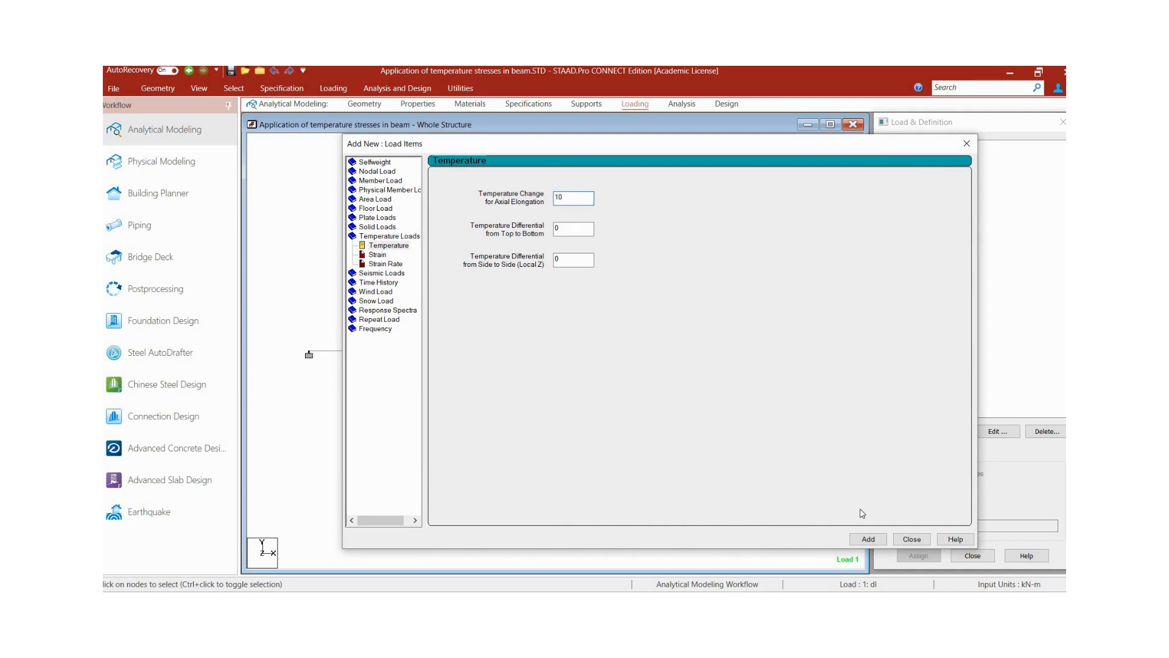
click(869, 540)
click(911, 539)
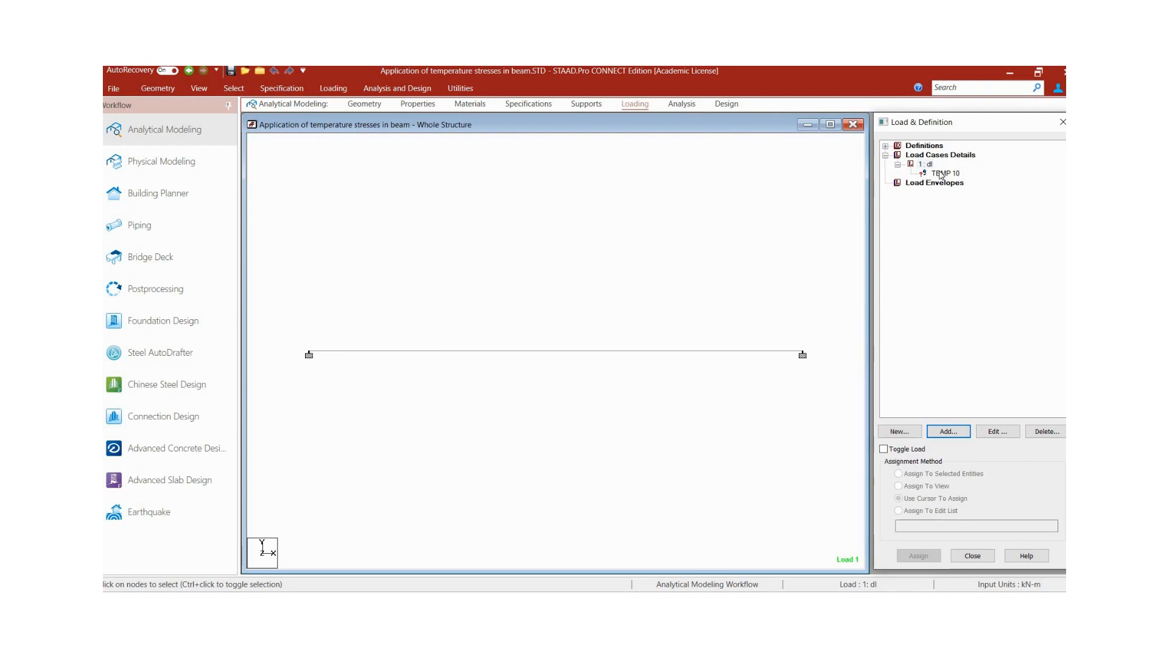
Assign the TEMP 10 load to the beam using the Assign To View method
click(943, 174)
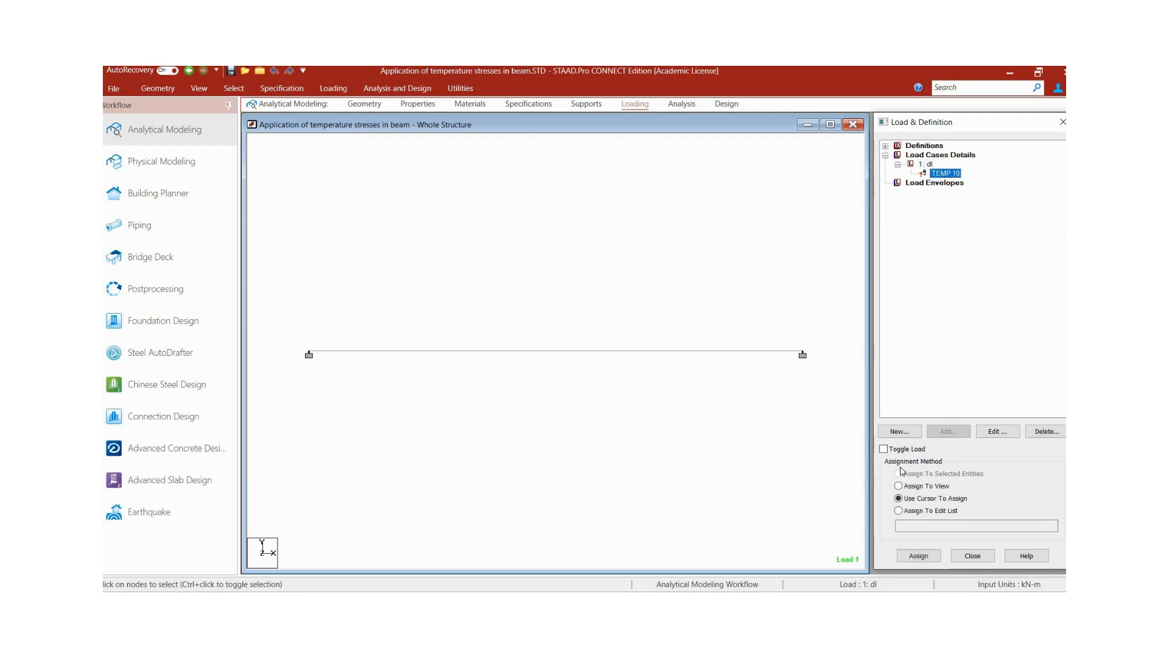
click(899, 486)
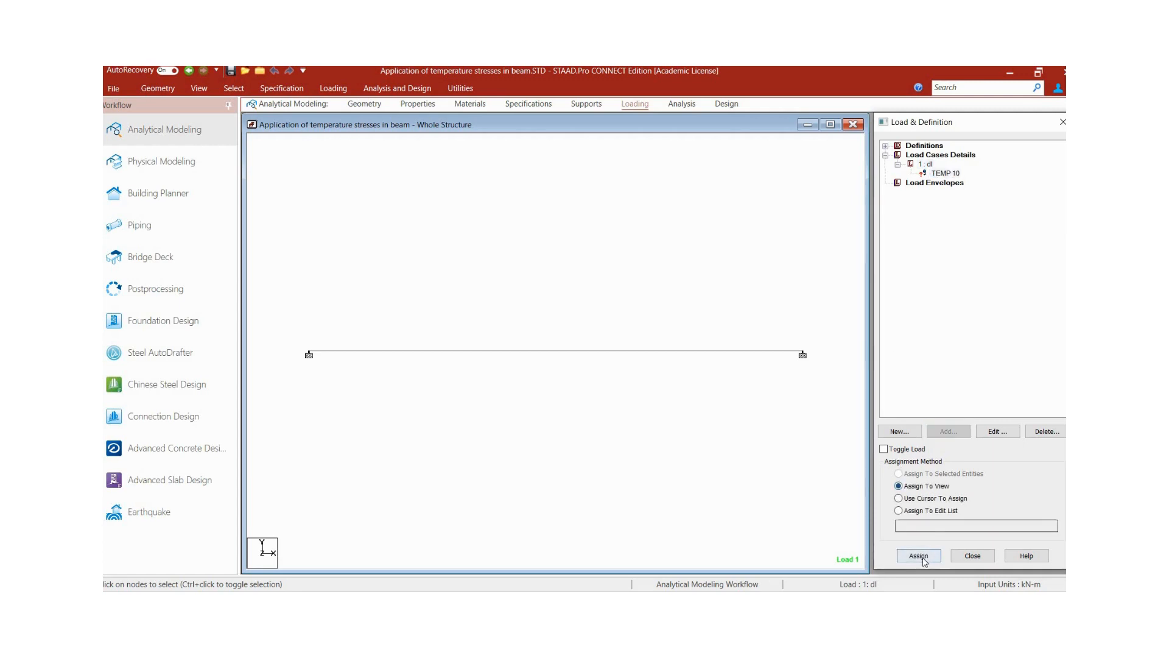
click(920, 555)
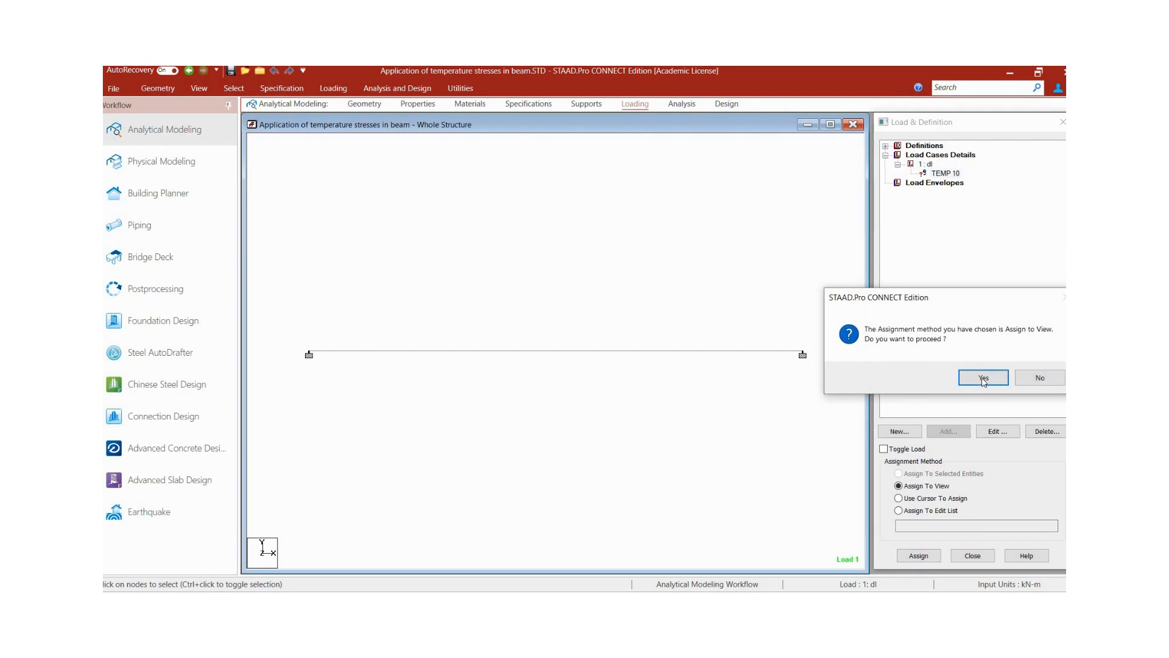
click(983, 379)
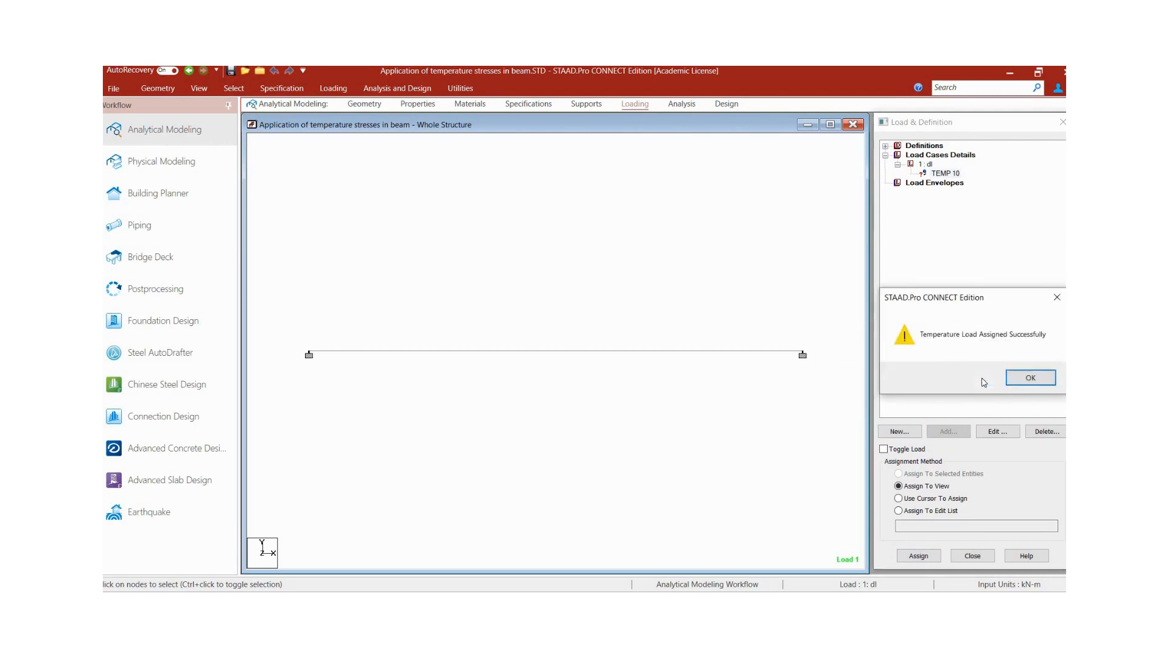
click(1029, 379)
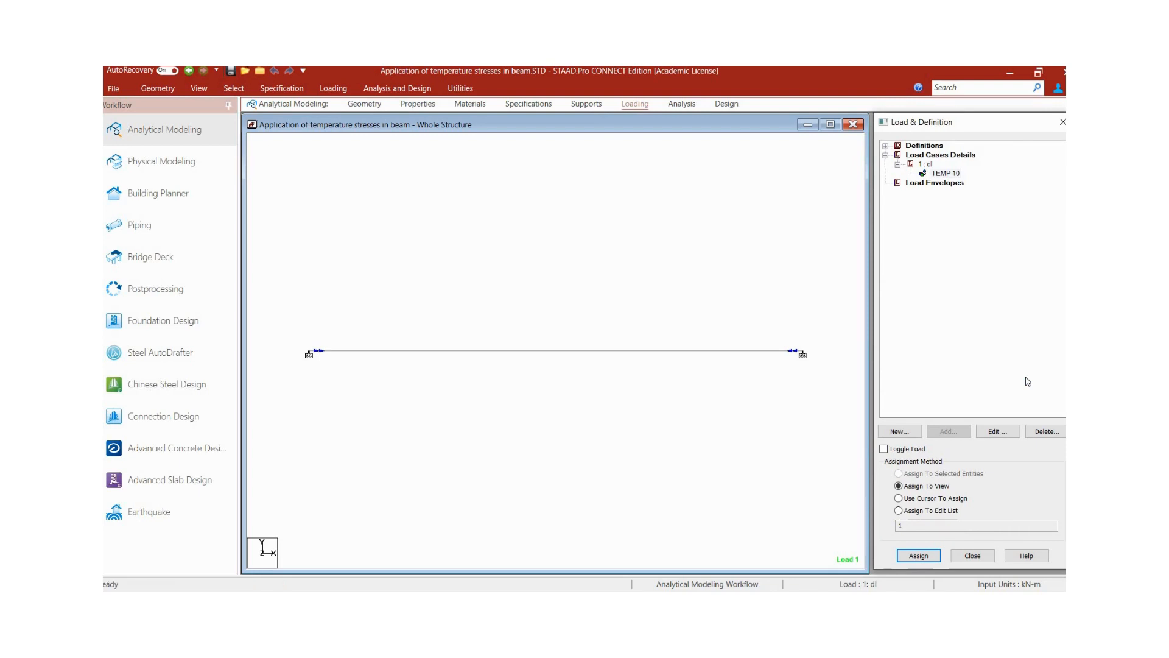
Add a Perform Analysis command with the No Print option to the model
click(692, 107)
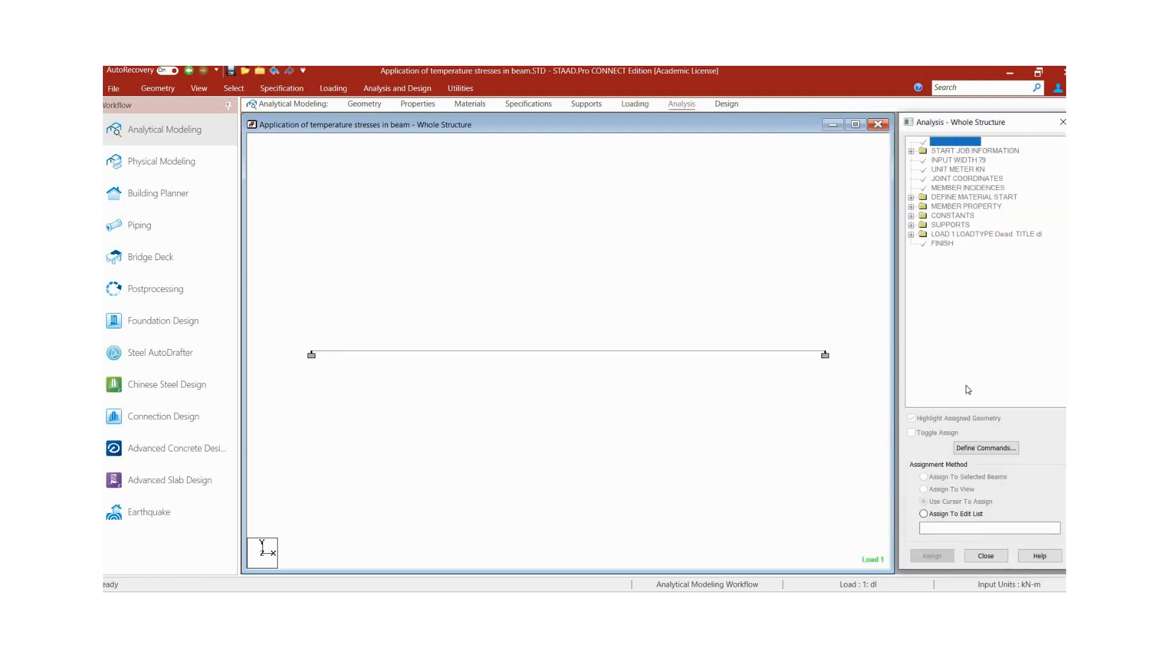
click(986, 448)
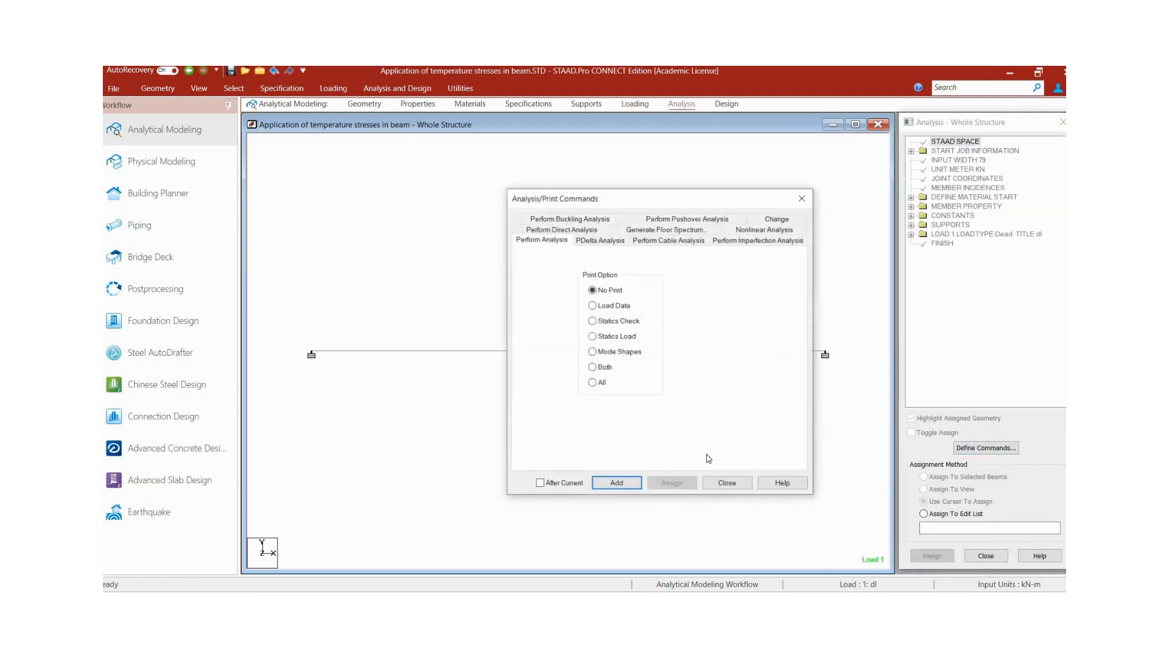
click(617, 484)
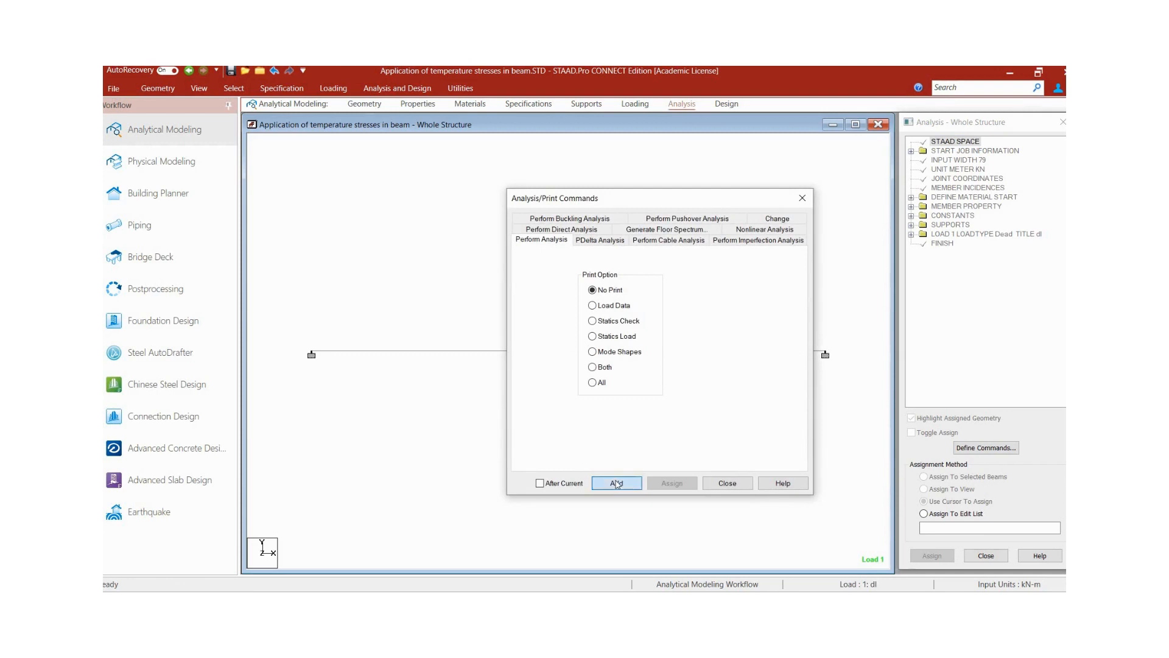
click(728, 484)
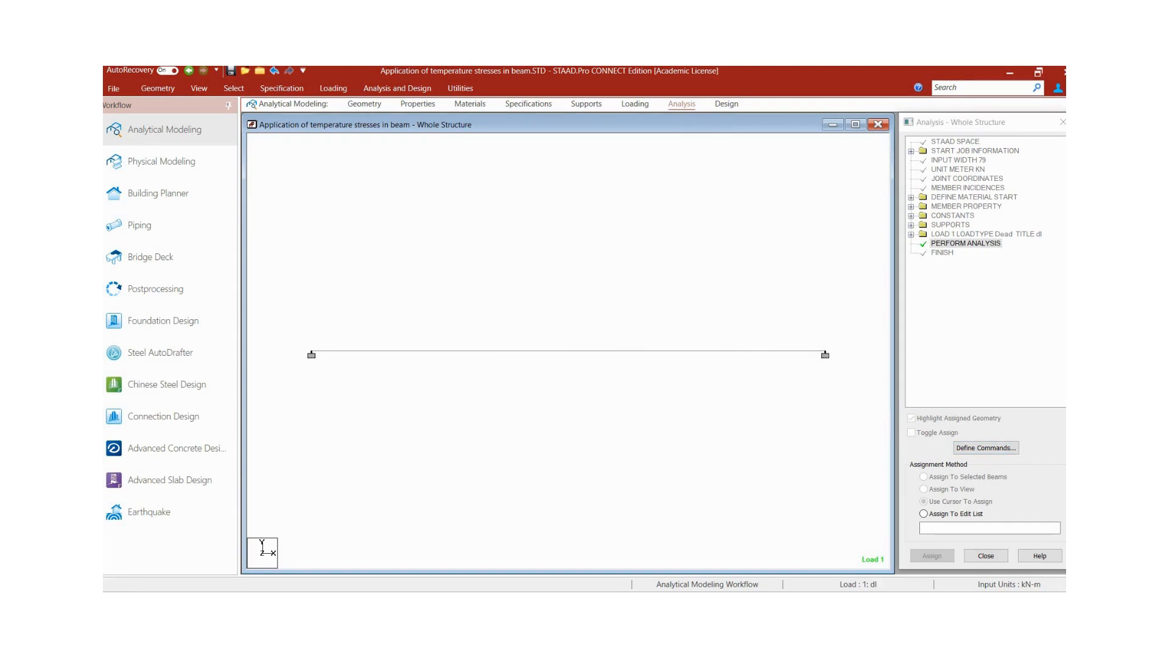
Run the analysis and continue to post-processing mode when it is done
click(396, 88)
click(313, 119)
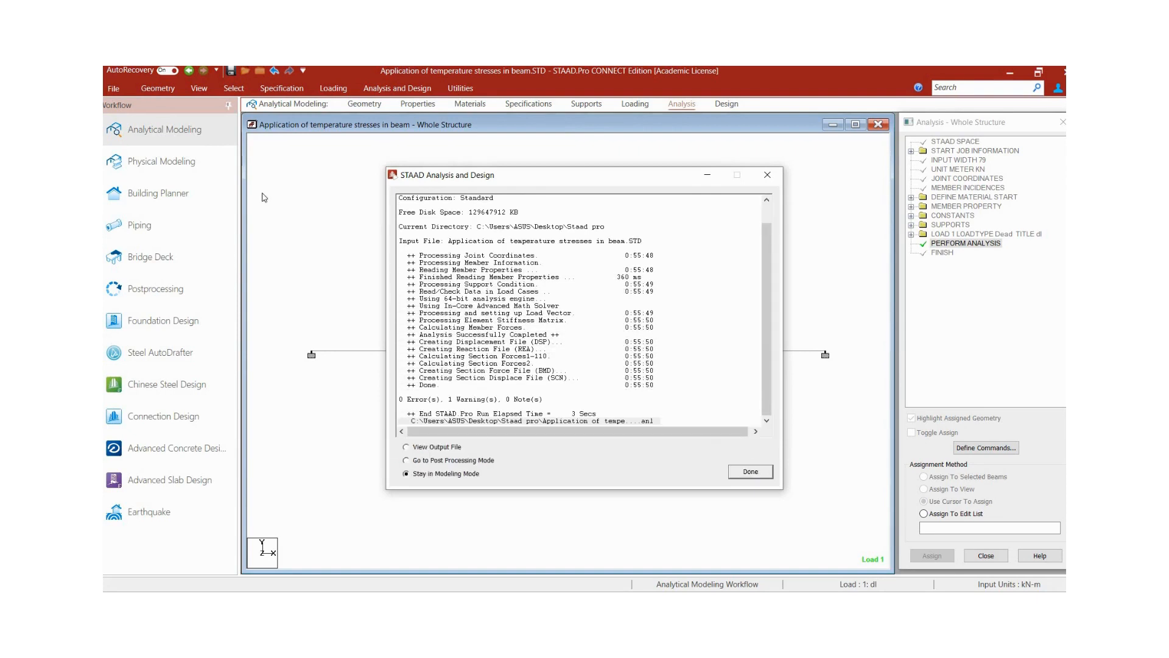
click(430, 461)
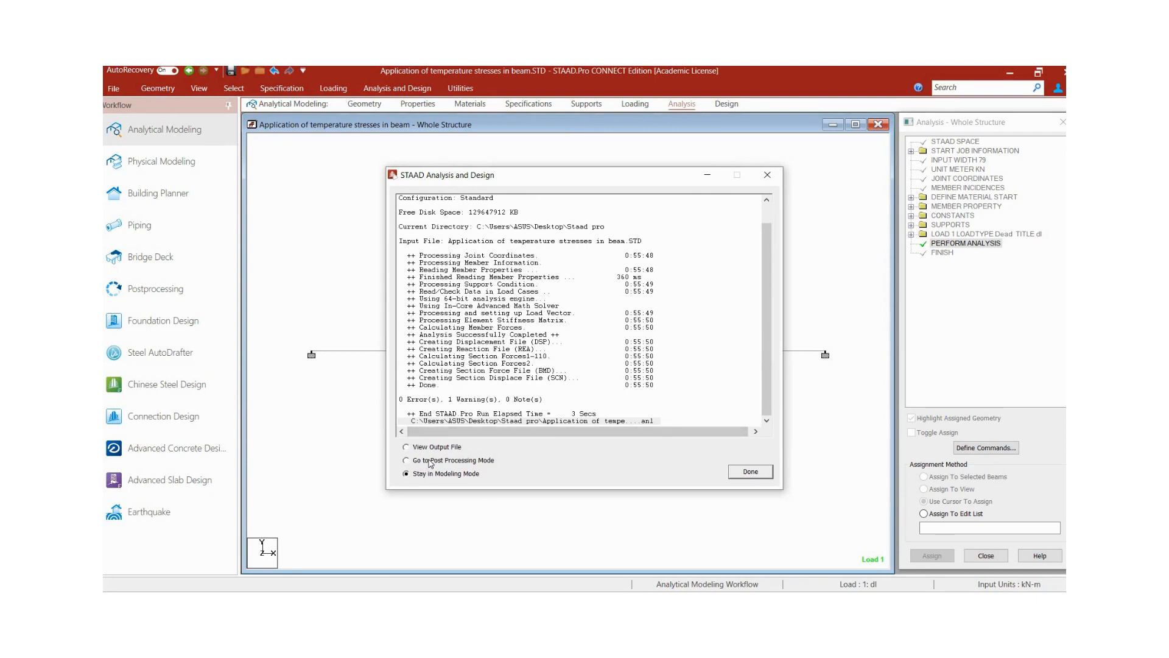
click(750, 472)
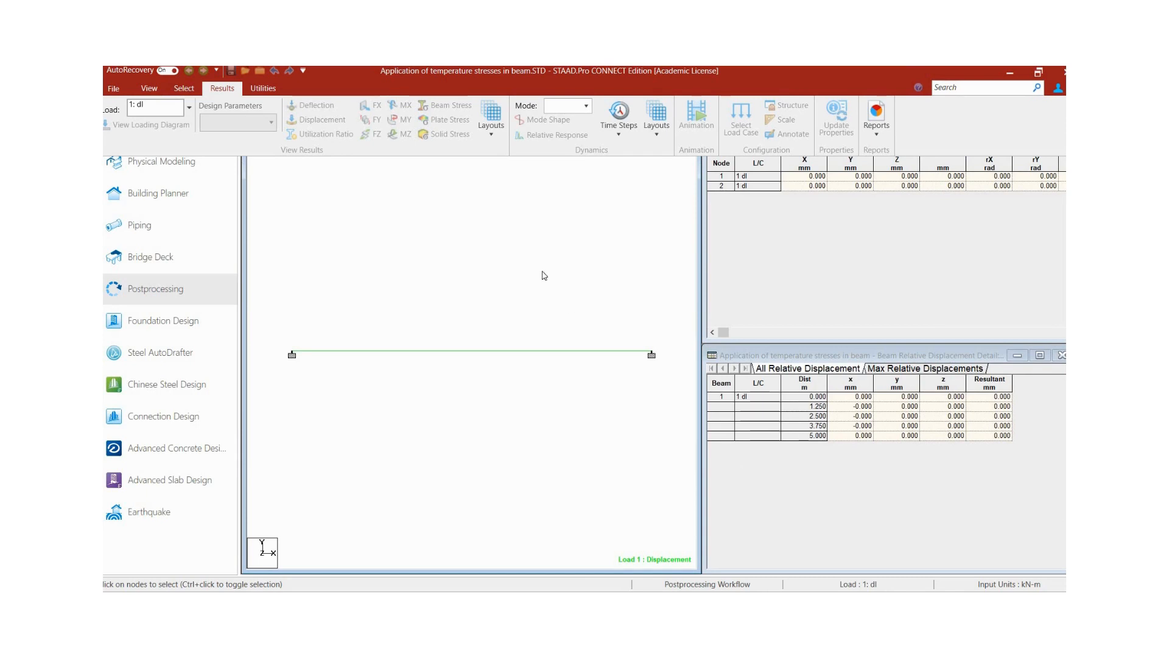
Display the support reactions at both ends of the beam for load case dl
click(457, 257)
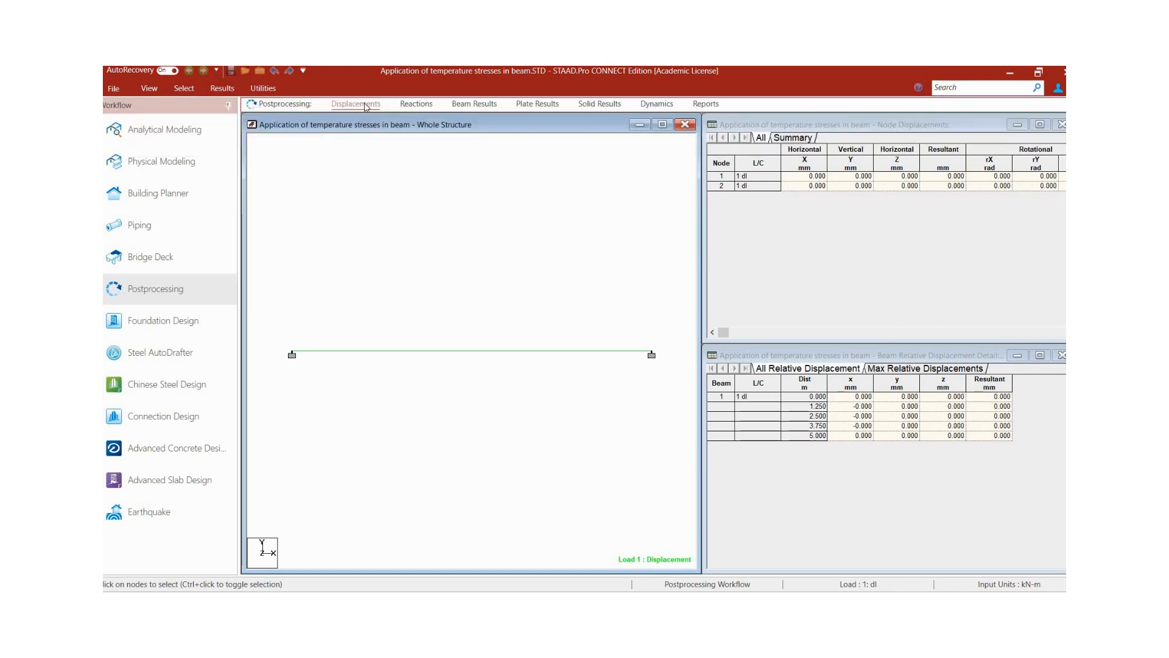
click(415, 105)
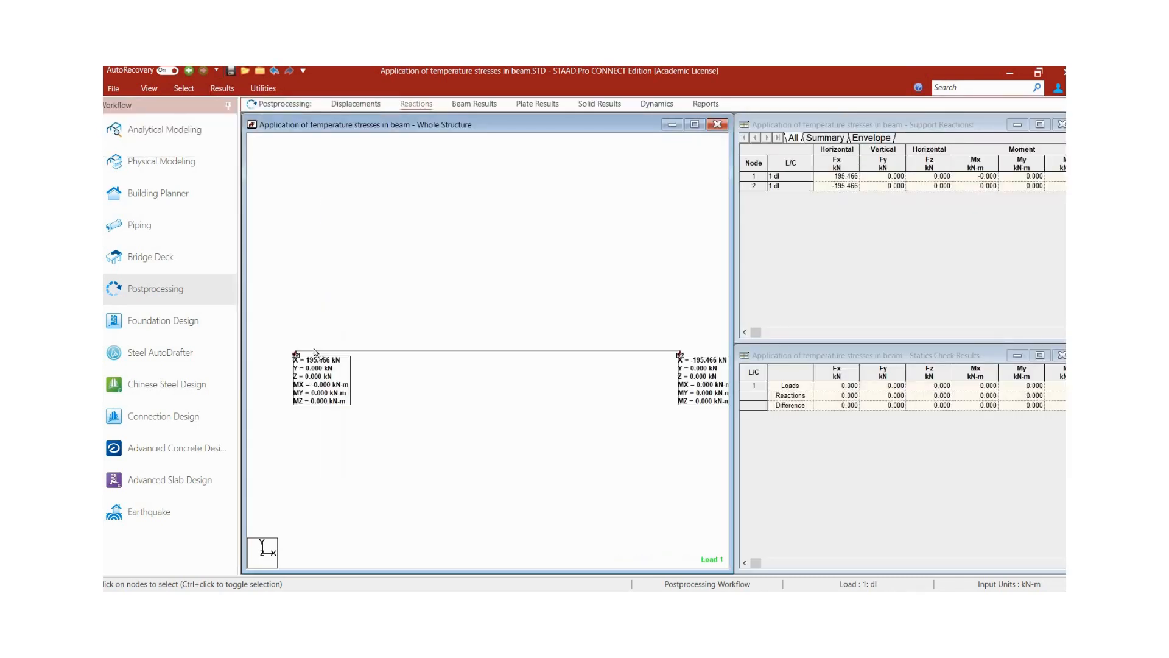